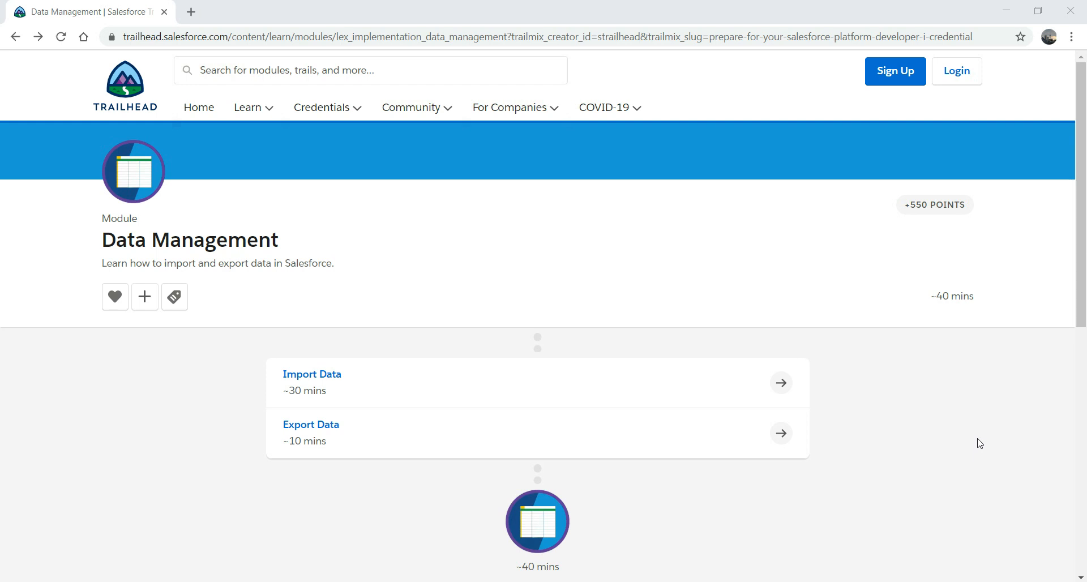
# - Open the Import Data unit of the Data Management module and read its introduction to data import
pyautogui.click(312, 377)
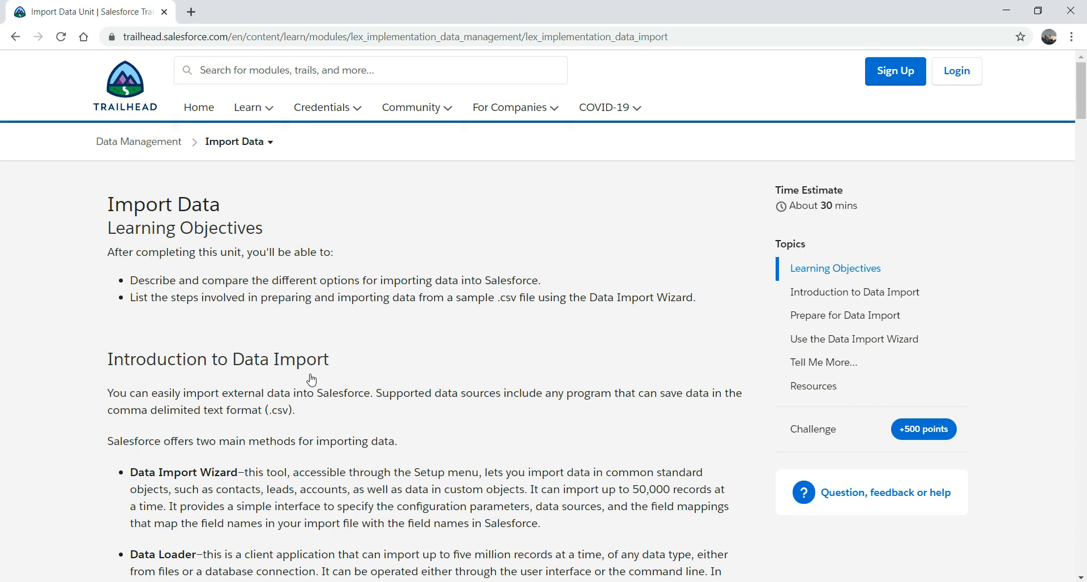
pyautogui.scroll(-2, 311, 379)
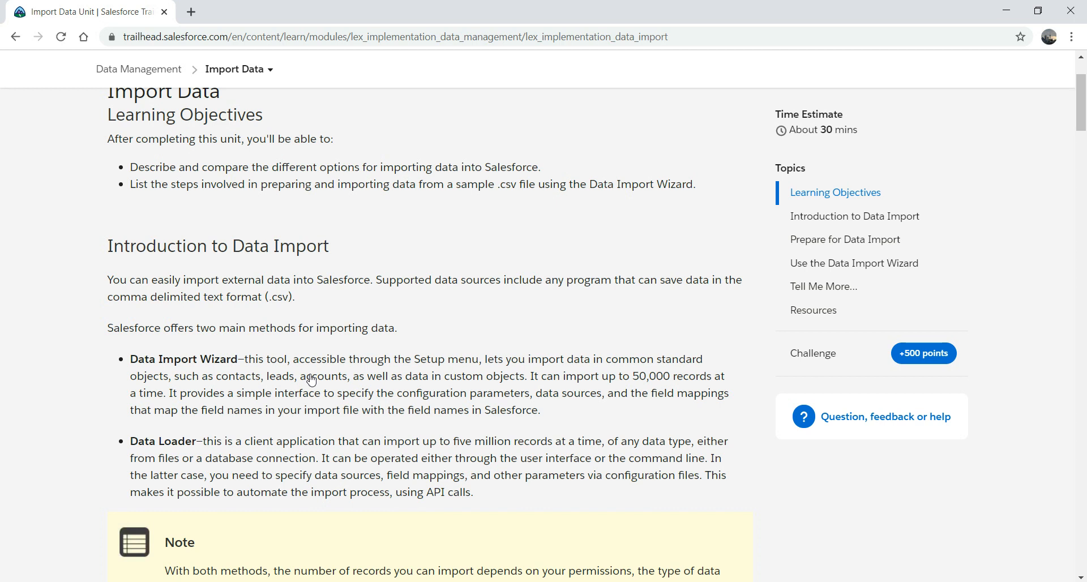
# - Open the Salesforce login page in a new browser tab and log in with the saved credentials
pyautogui.click(192, 12)
pyautogui.write('log')
pyautogui.press('Return')
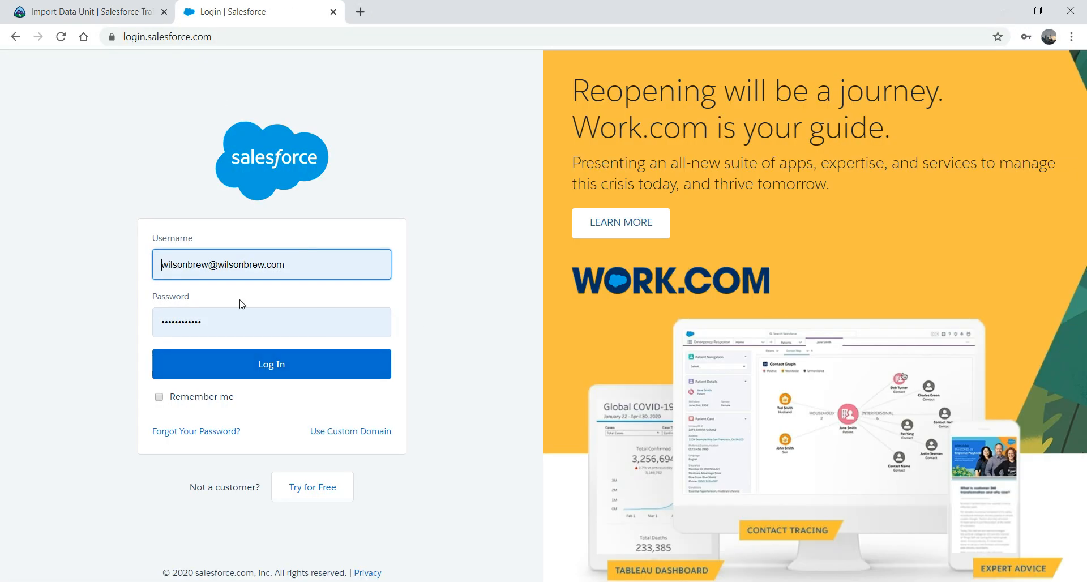
pyautogui.click(206, 369)
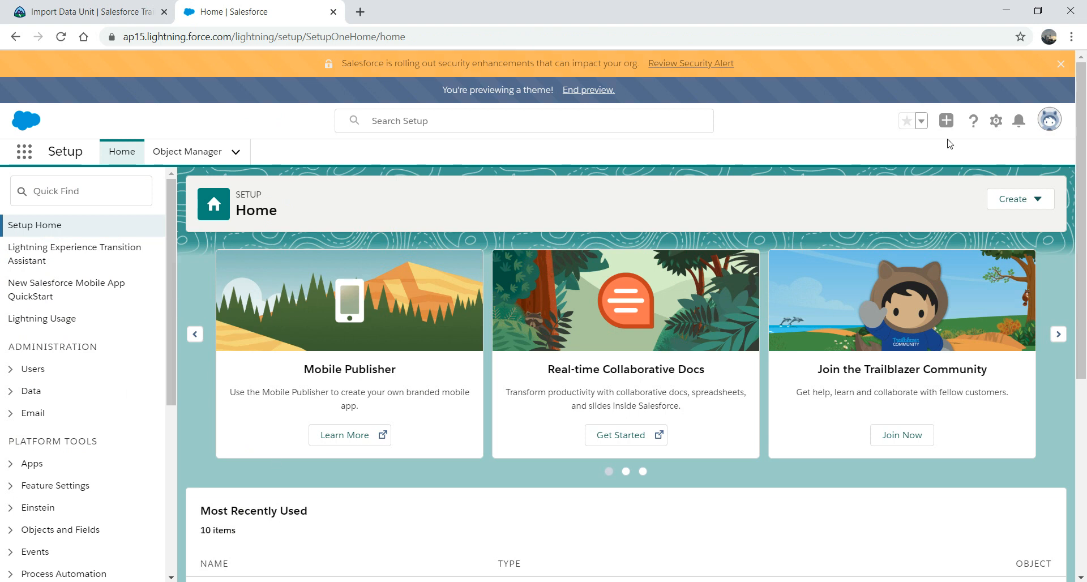
# - Search Setup for "import" and open the Data Import Wizard page
pyautogui.click(995, 122)
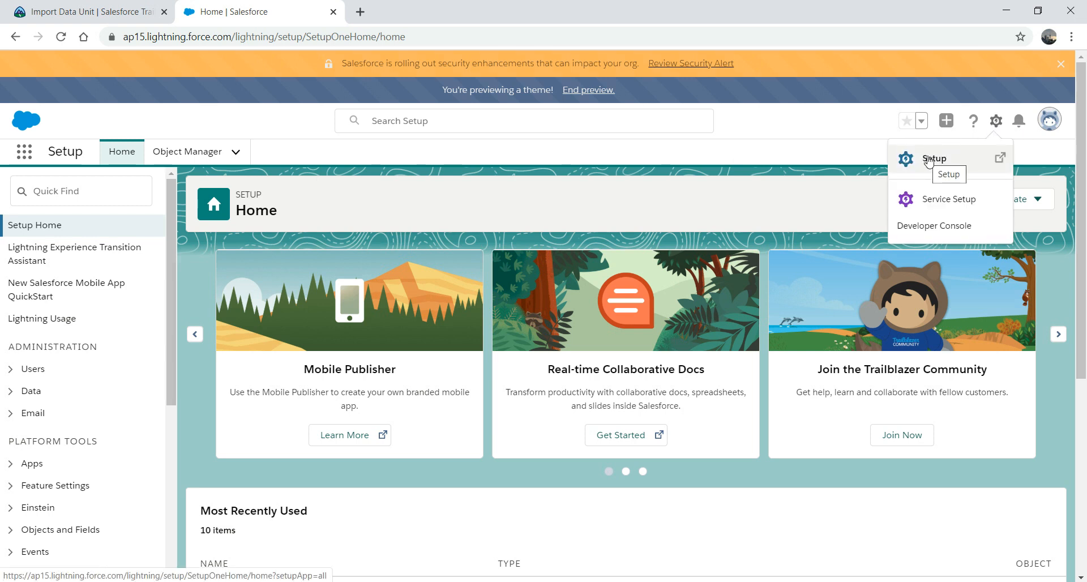
pyautogui.click(100, 197)
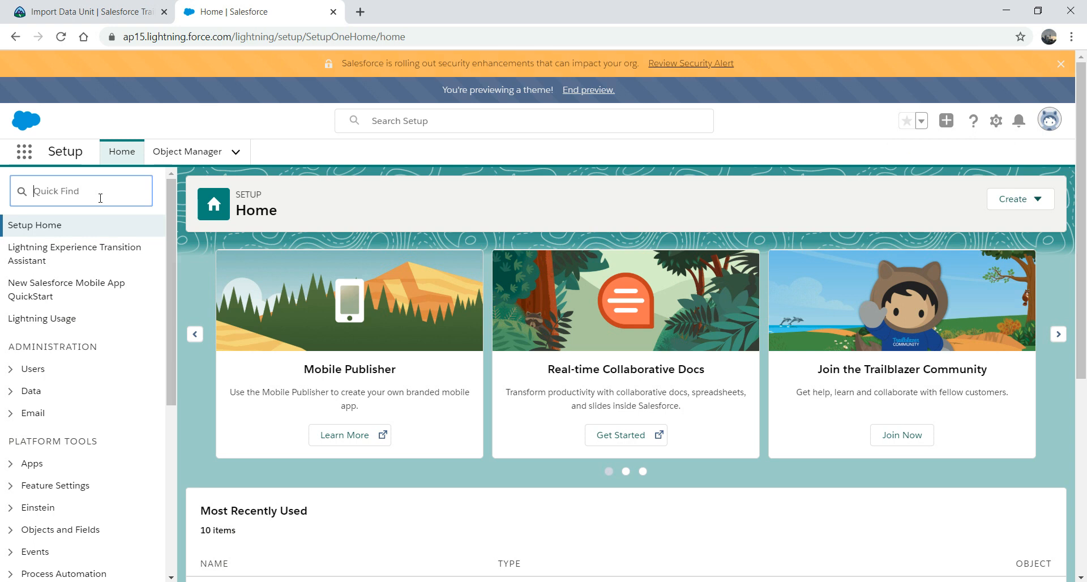
pyautogui.write('import')
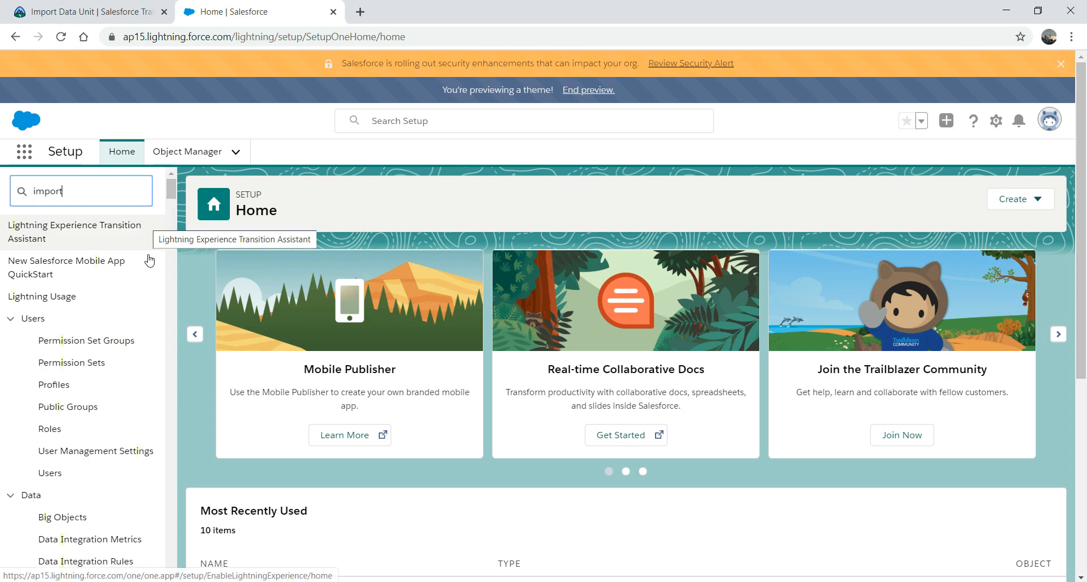
pyautogui.click(96, 314)
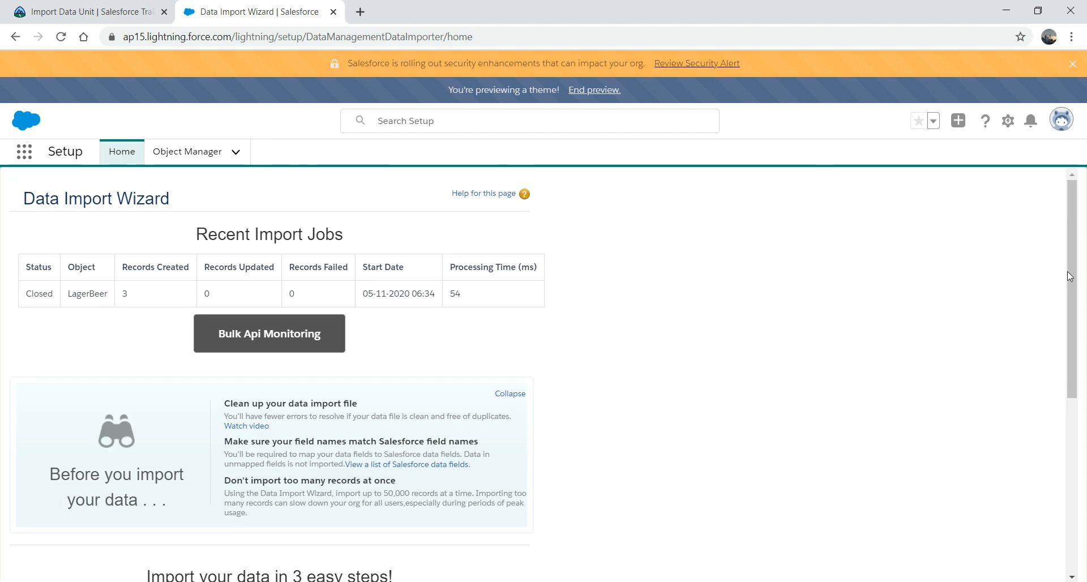
# - Look through the Data Import Wizard landing page and launch the wizard
pyautogui.scroll(-1, 1062, 317)
pyautogui.scroll(-7, 1059, 354)
pyautogui.scroll(6, 1061, 396)
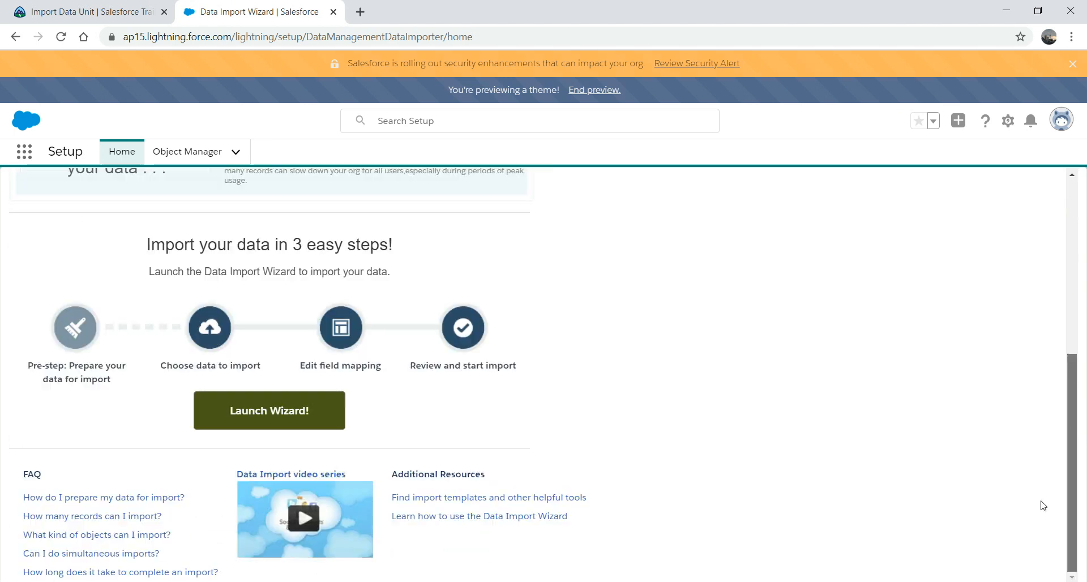
pyautogui.scroll(-5, 1061, 396)
pyautogui.scroll(3, 1068, 385)
pyautogui.scroll(-2, 1071, 383)
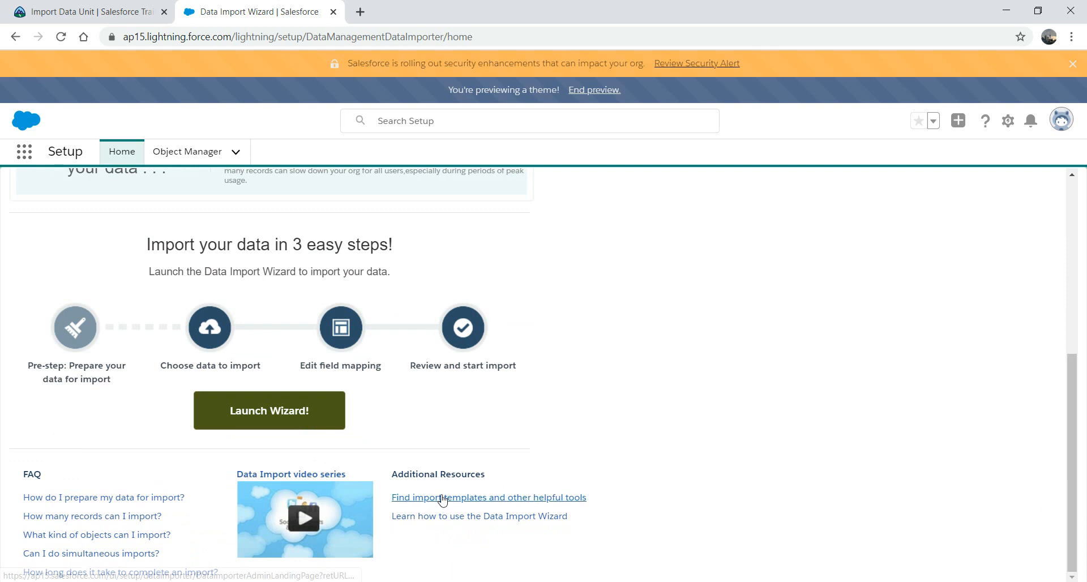
pyautogui.click(244, 419)
pyautogui.moveTo(485, 345)
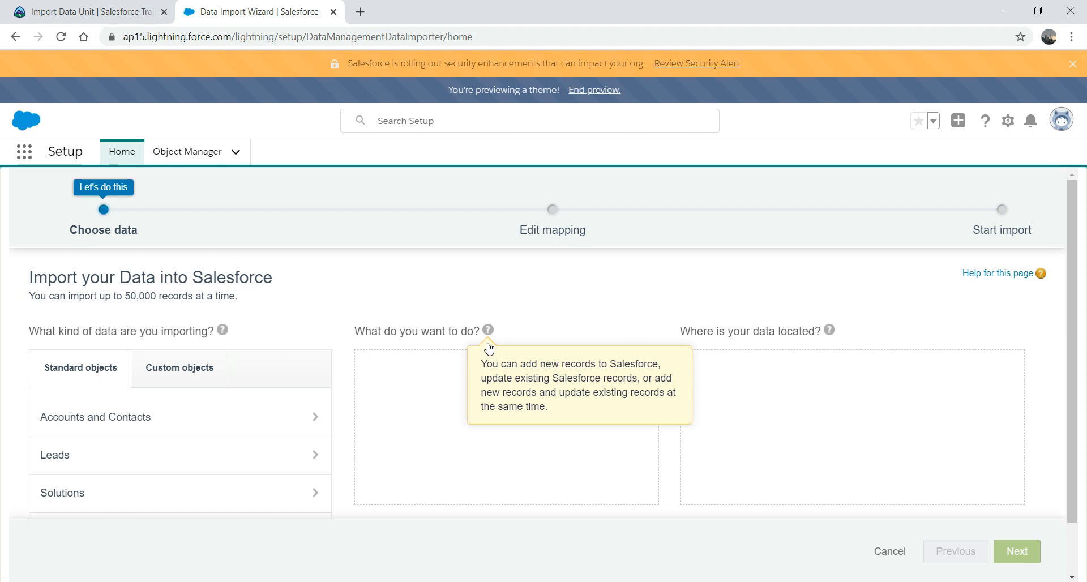
# - Find the LagerBeer object in a separate Setup tab's Object Manager and view its Fields & Relationships
pyautogui.click(1009, 122)
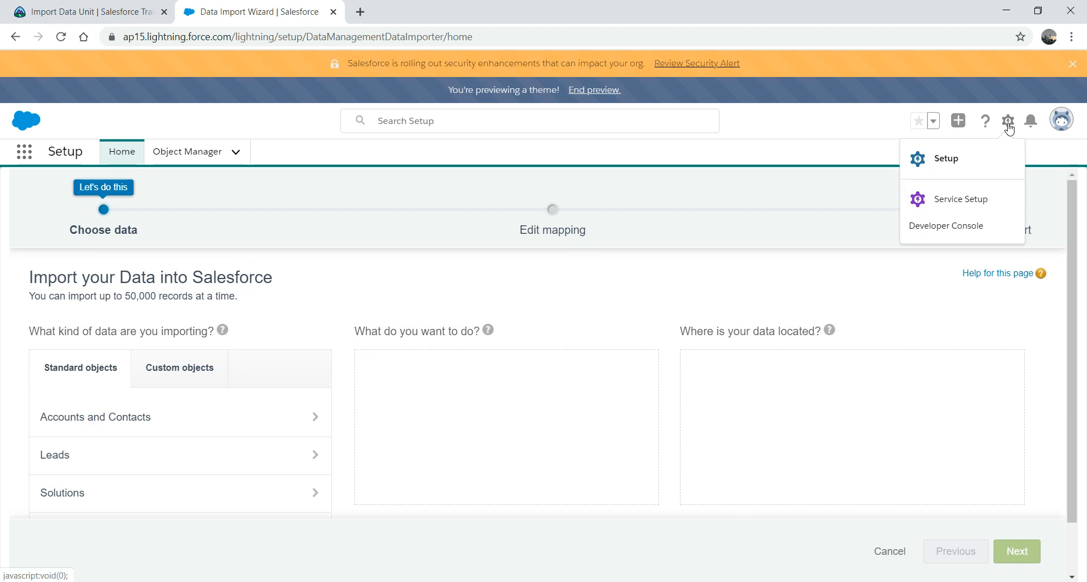
pyautogui.click(953, 162)
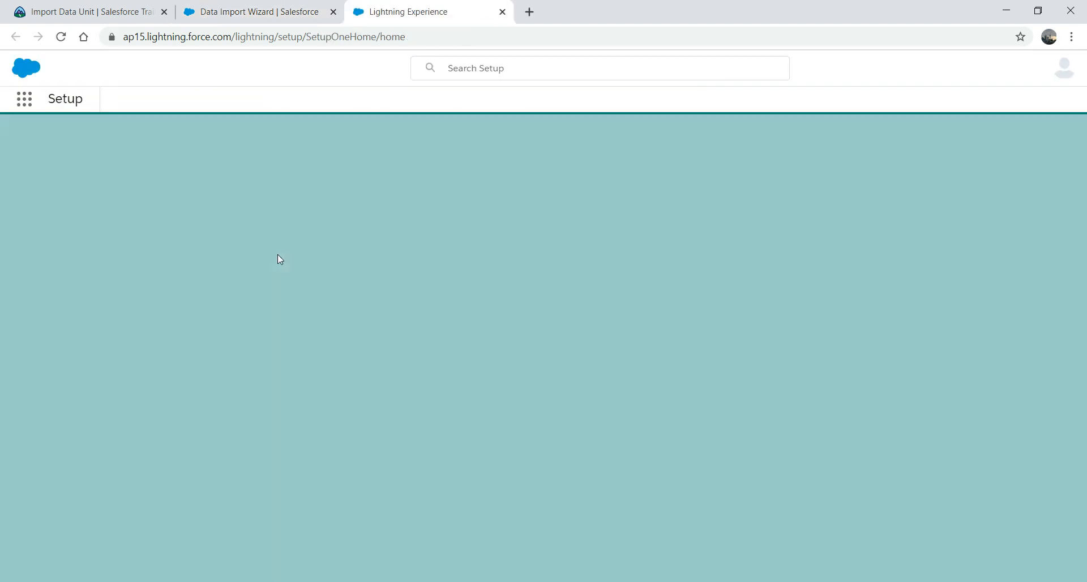
pyautogui.click(200, 157)
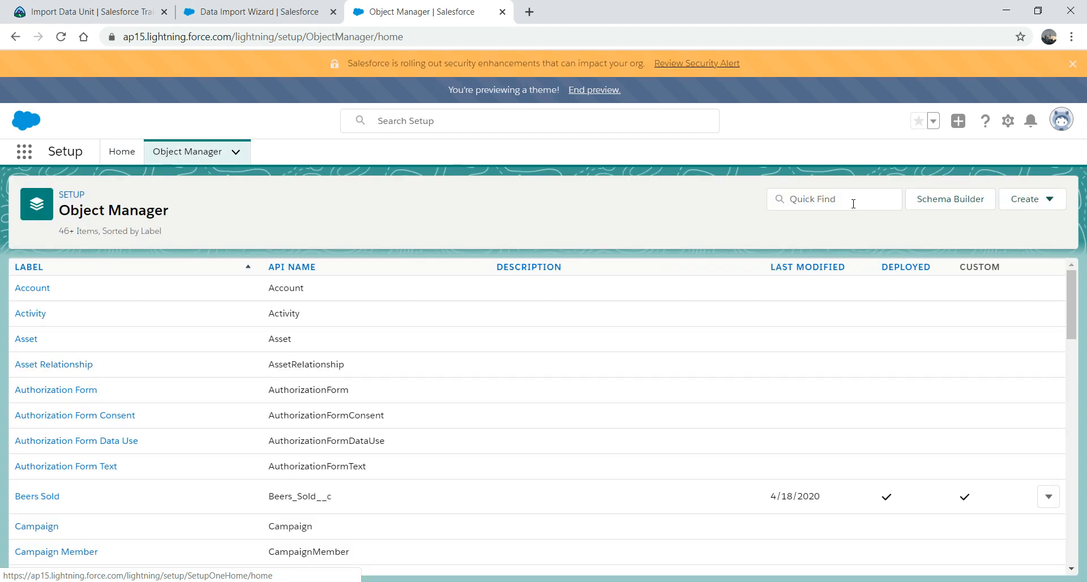
pyautogui.click(853, 202)
pyautogui.write('lager')
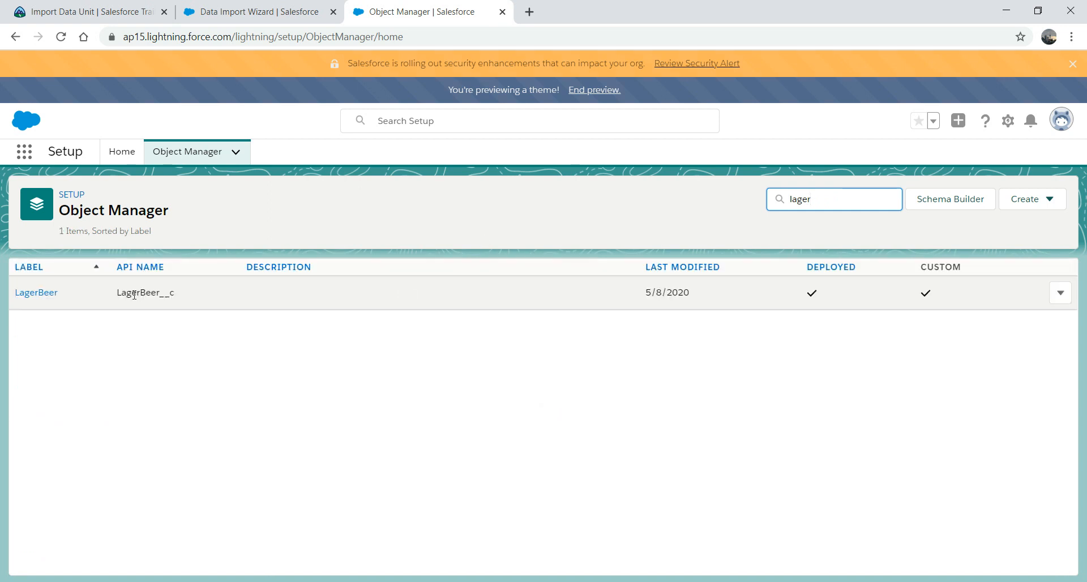
pyautogui.click(41, 292)
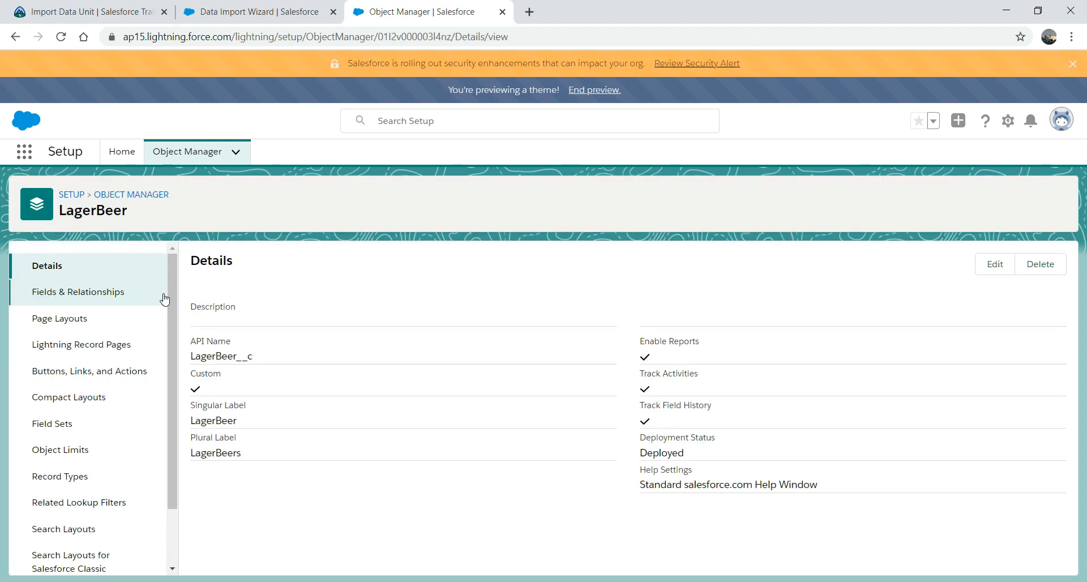
pyautogui.click(109, 294)
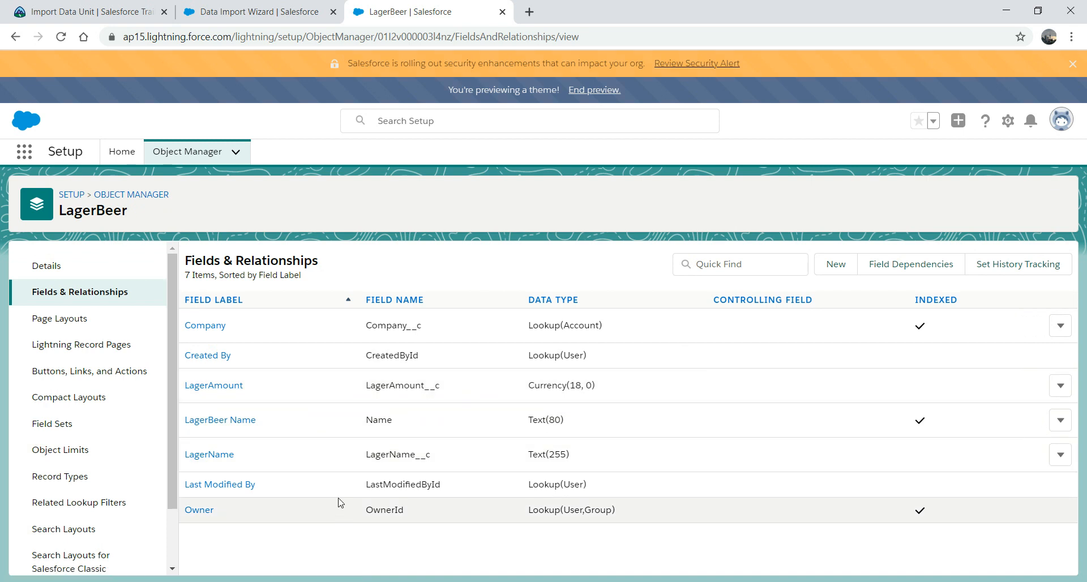
# - Examine the contents of Imp.csv from the desktop in a text editor, then close the file
pyautogui.click(1006, 11)
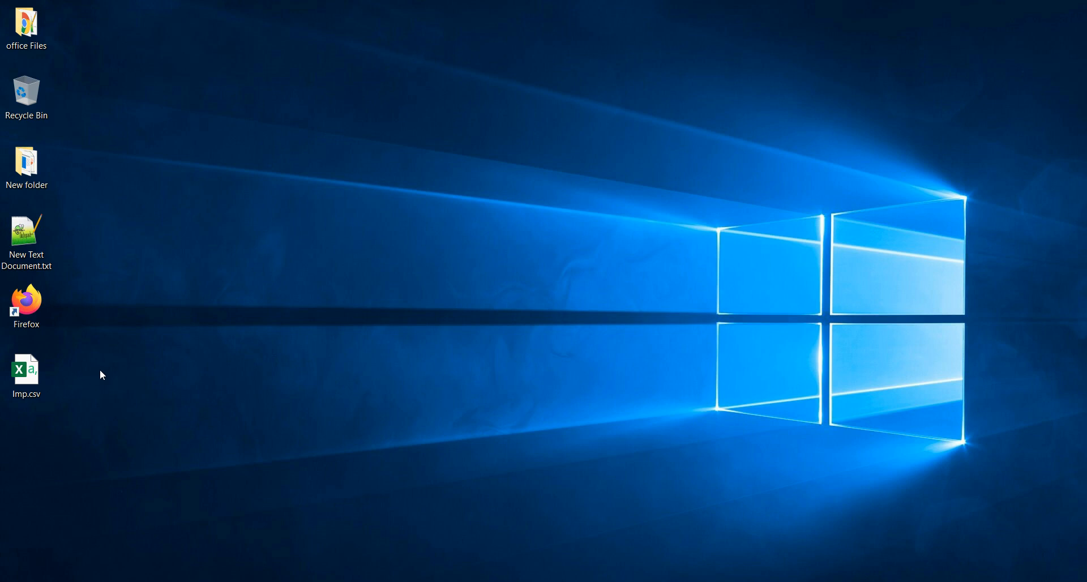
pyautogui.rightClick(31, 379)
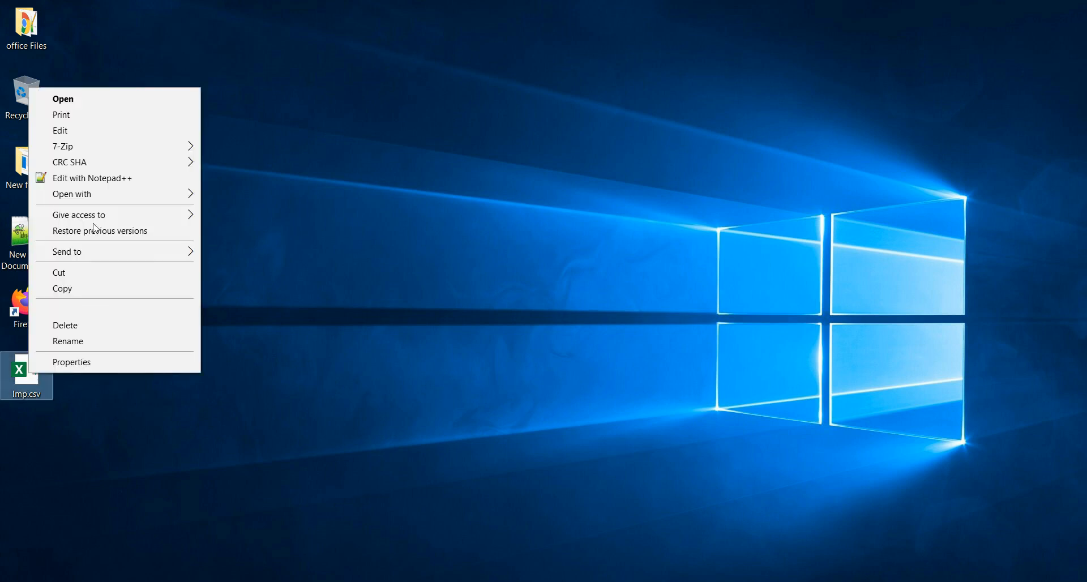
pyautogui.click(96, 134)
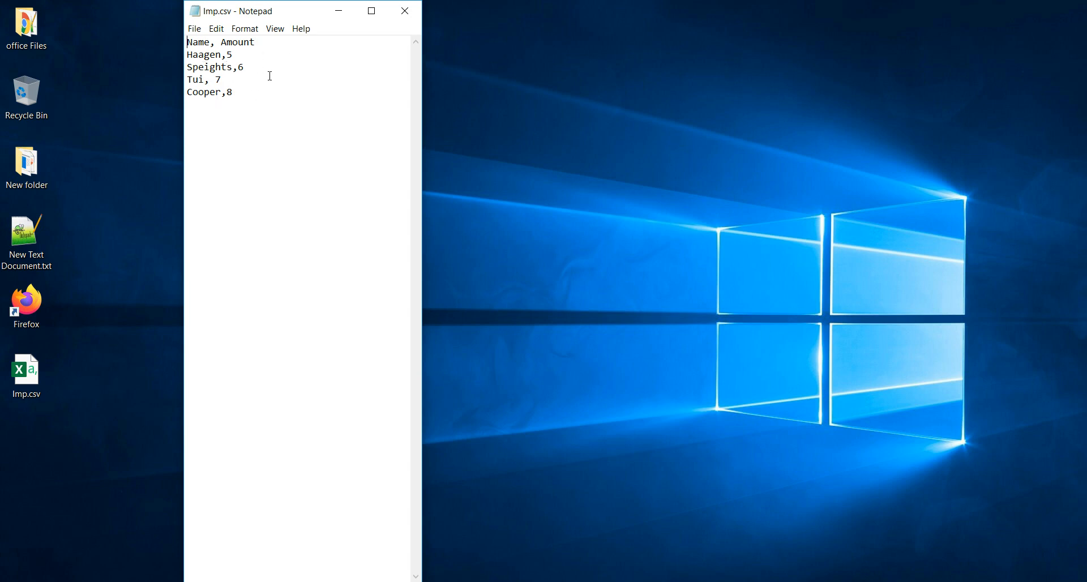
pyautogui.click(408, 9)
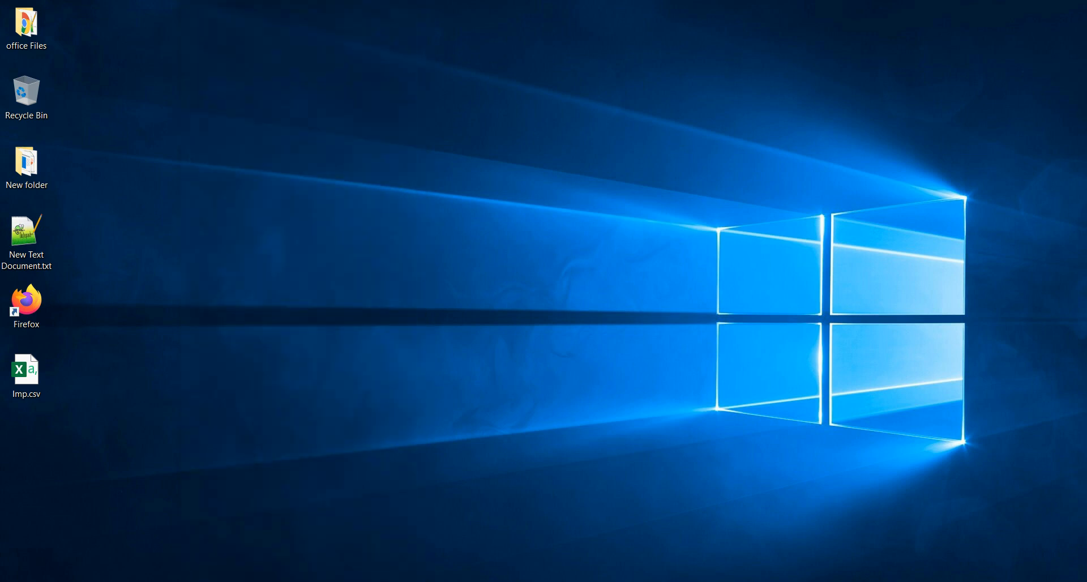
# - Return to the Data Import Wizard in the browser and choose to add new records to the LagerBeers custom object
pyautogui.moveTo(402, 581)
pyautogui.click(357, 557)
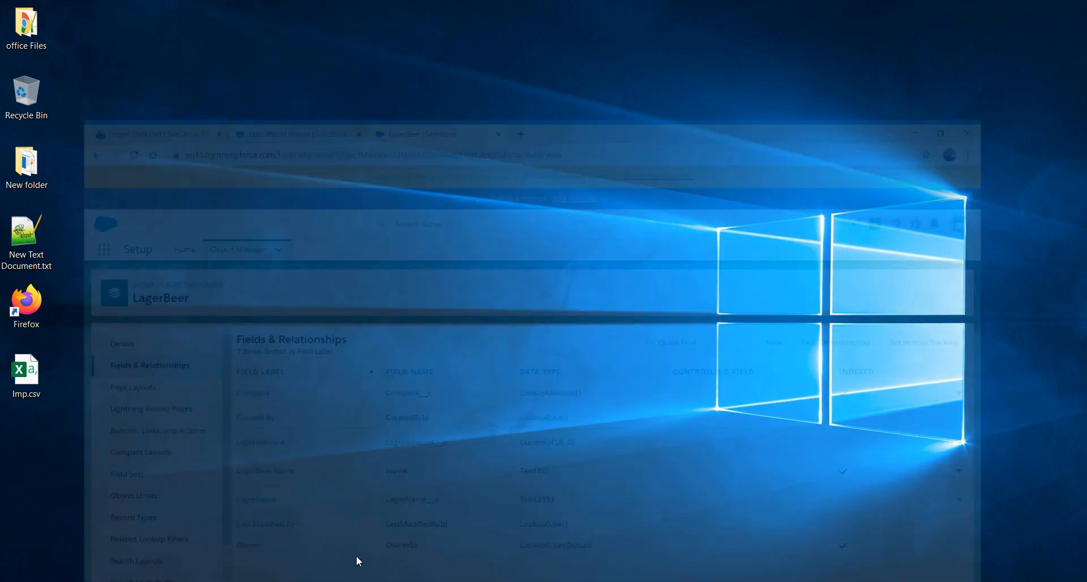
pyautogui.click(258, 12)
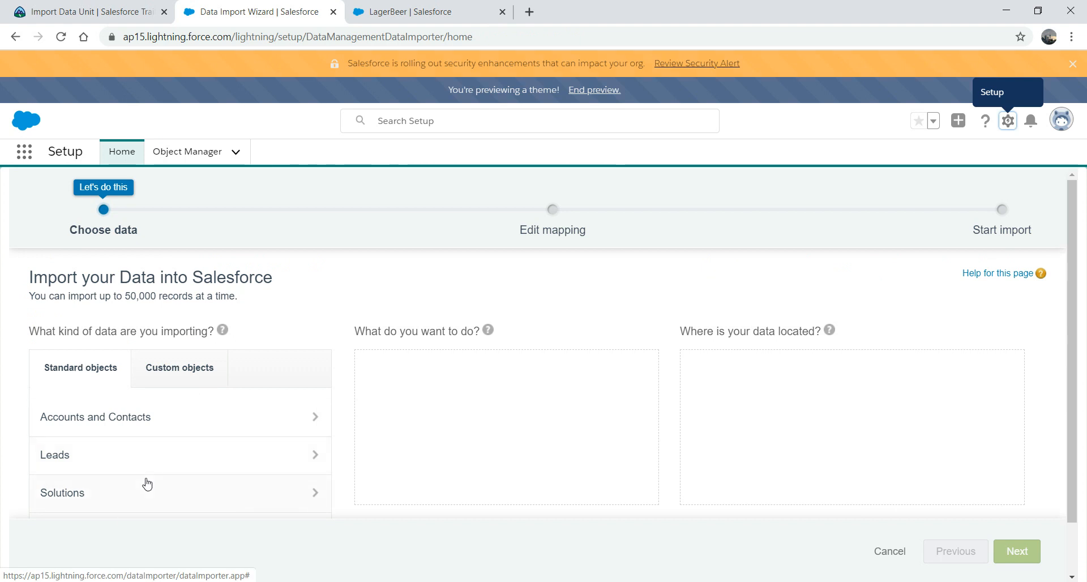
pyautogui.click(185, 376)
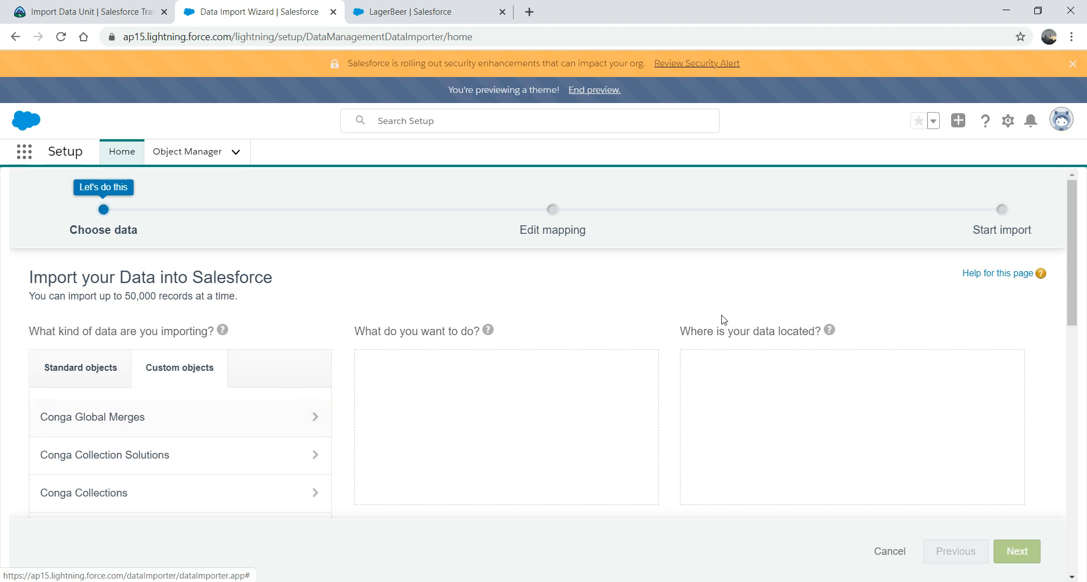
pyautogui.moveTo(1073, 272); pyautogui.dragTo(1048, 505)
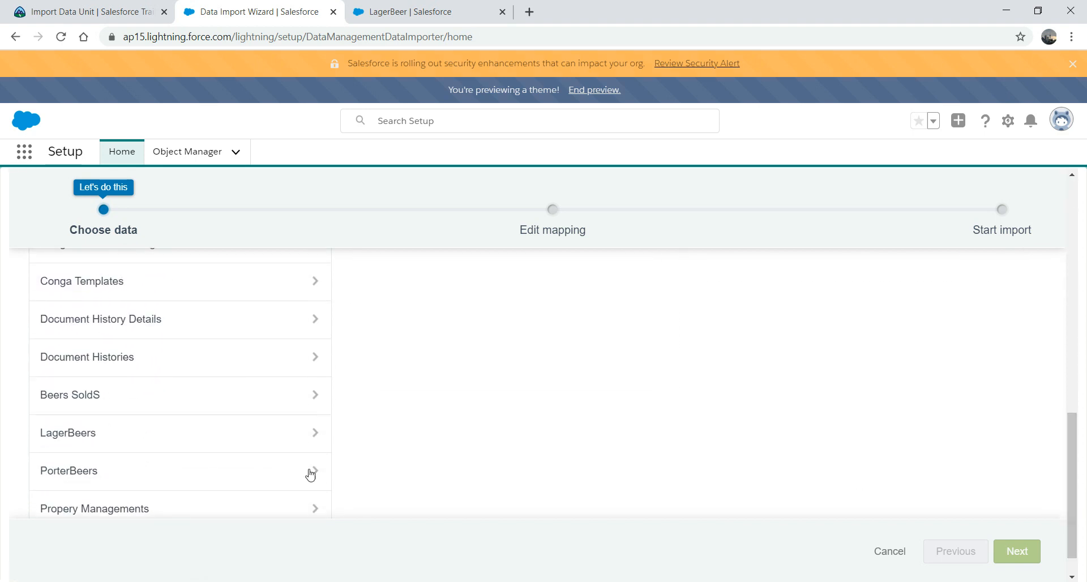
pyautogui.click(94, 437)
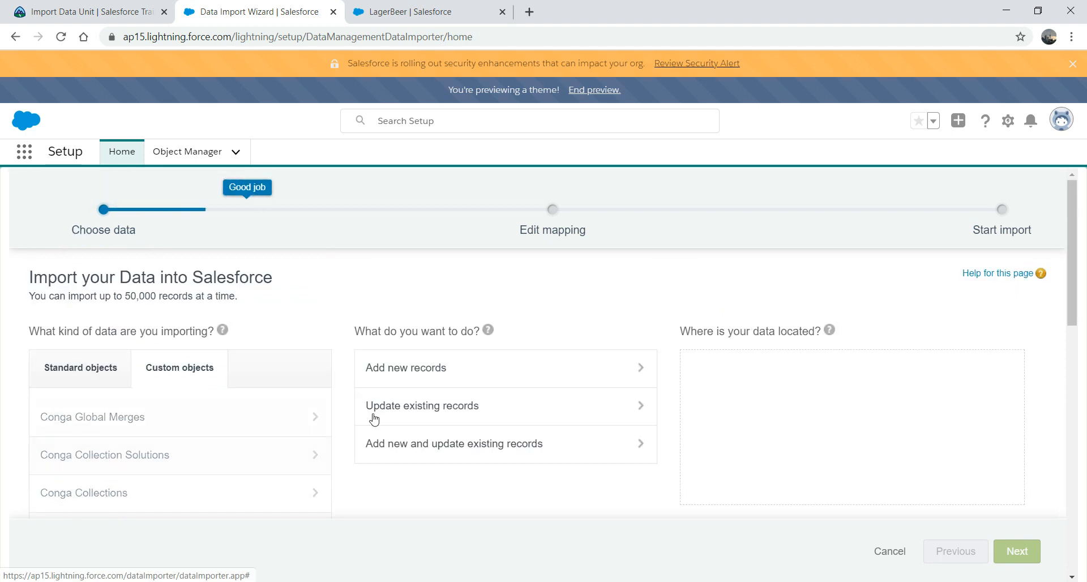
pyautogui.click(425, 381)
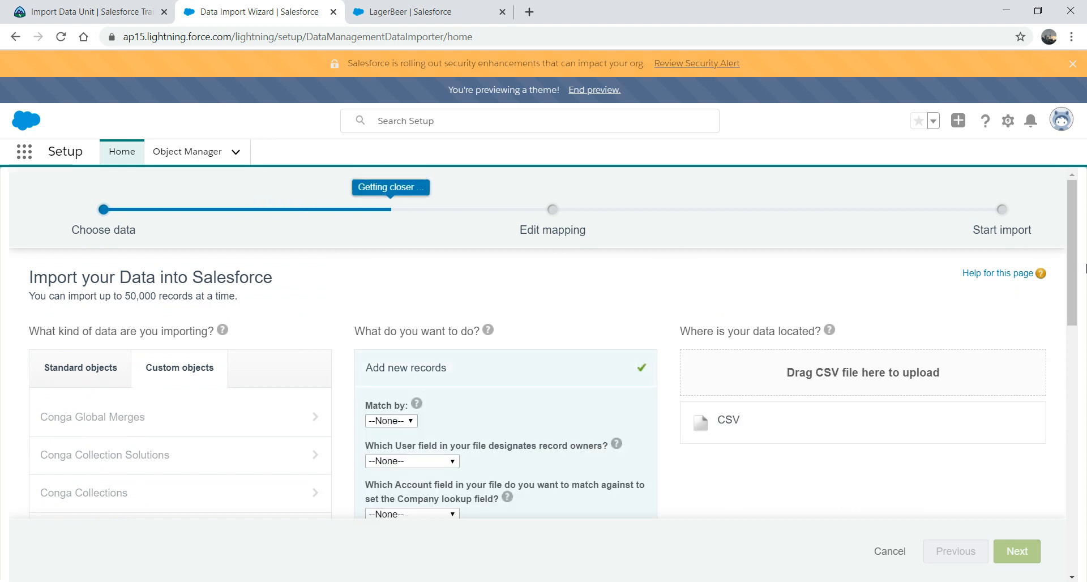
# - Upload Imp.csv from the desktop as the data source and proceed to the field mapping
pyautogui.moveTo(1069, 276); pyautogui.dragTo(1072, 299)
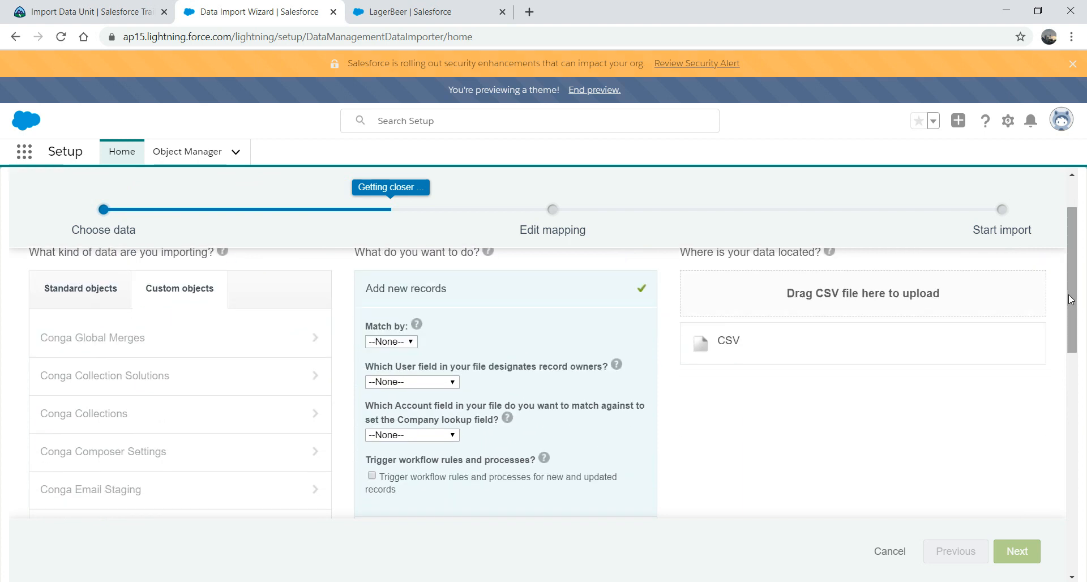
pyautogui.doubleClick(633, 17)
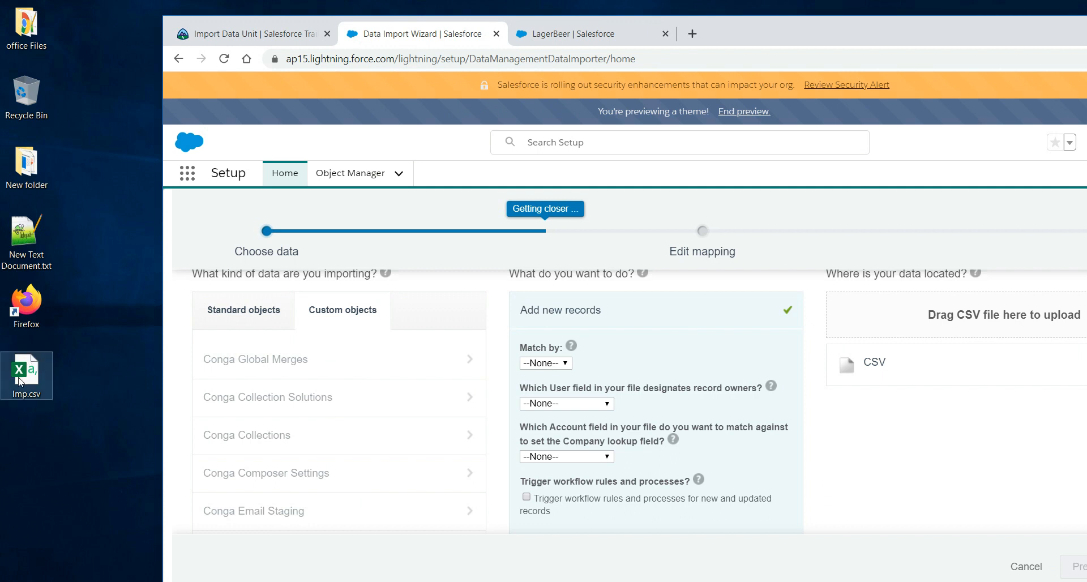
pyautogui.moveTo(20, 381); pyautogui.dragTo(915, 327)
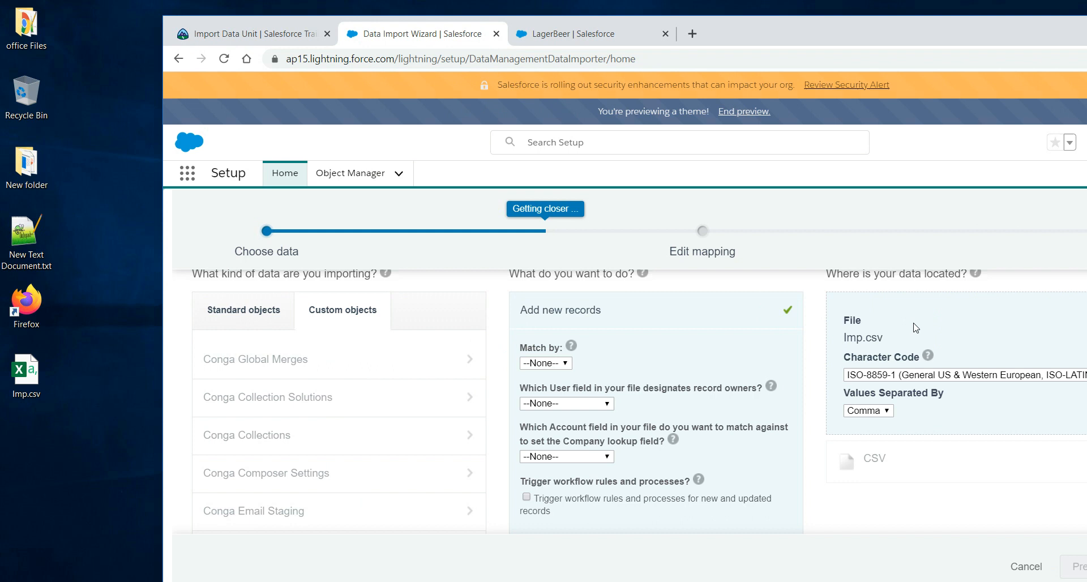
pyautogui.doubleClick(899, 30)
pyautogui.click(1028, 556)
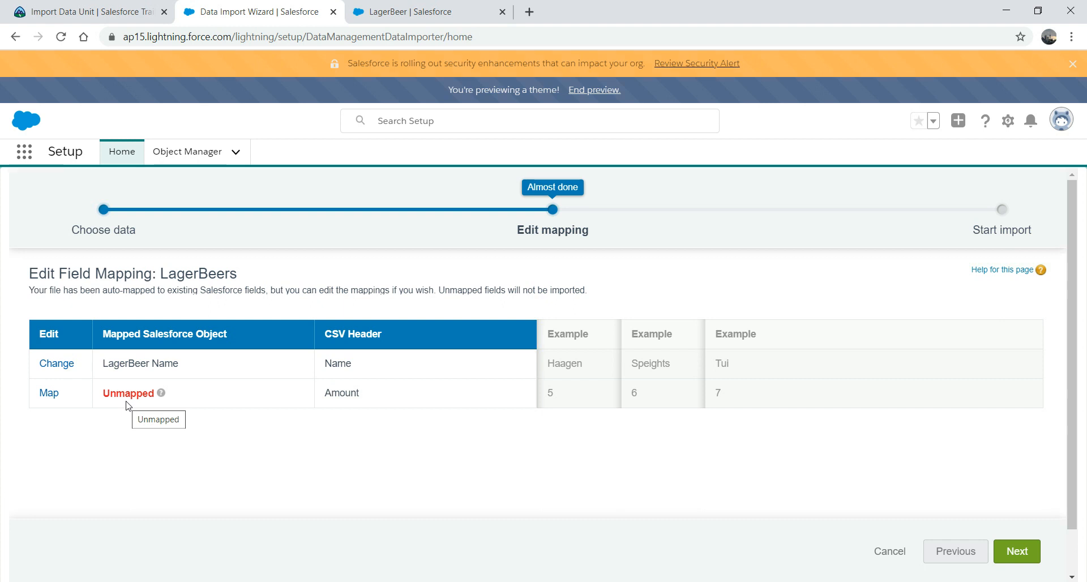
# - Map the CSV column Amount to the LagerAmount field and try to continue to the import review
pyautogui.click(49, 393)
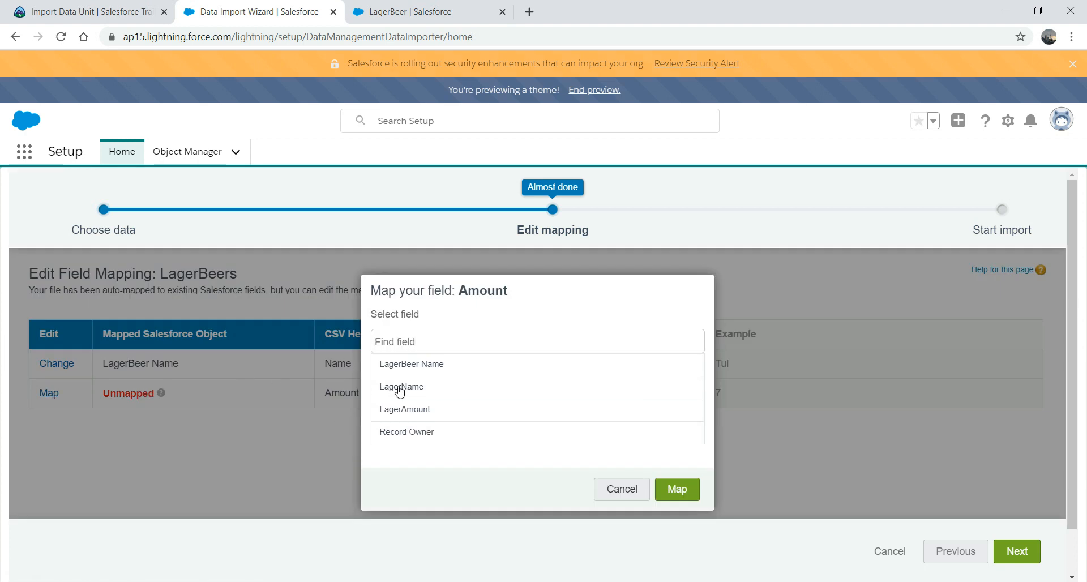
pyautogui.click(403, 413)
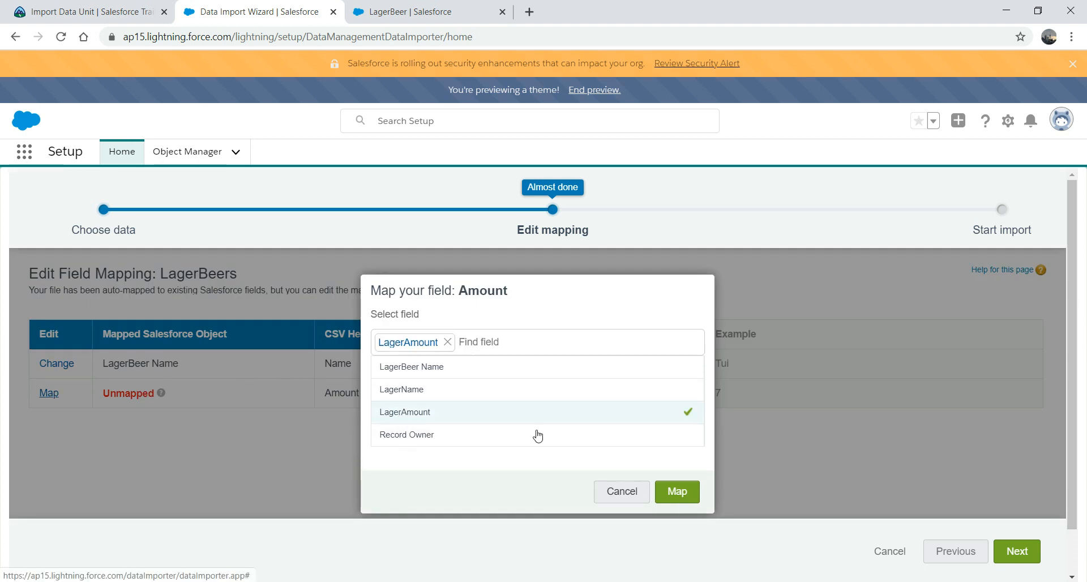
pyautogui.click(678, 492)
pyautogui.click(1013, 557)
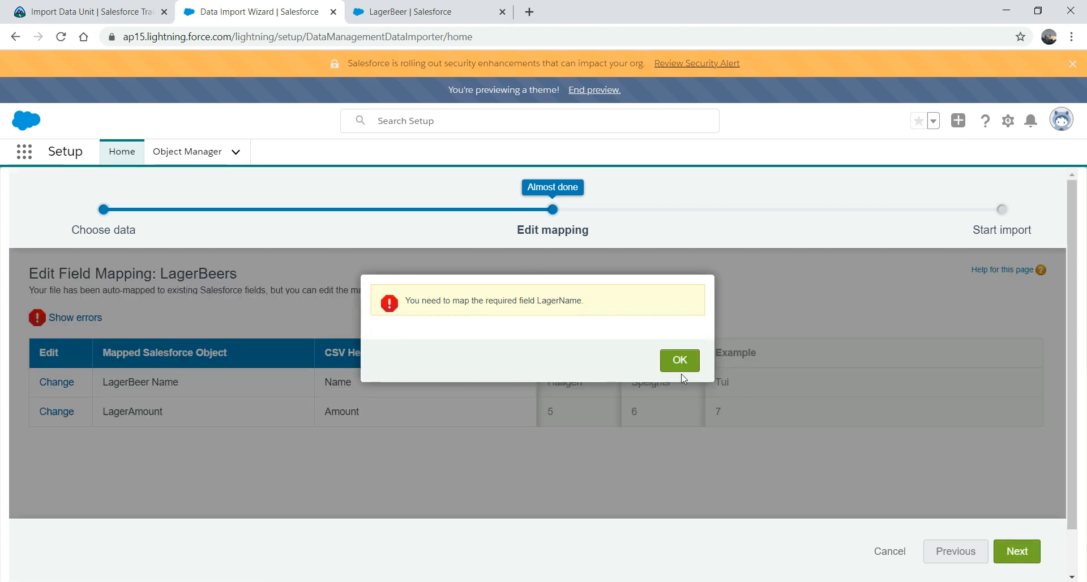
pyautogui.click(683, 367)
pyautogui.moveTo(174, 384); pyautogui.dragTo(91, 386)
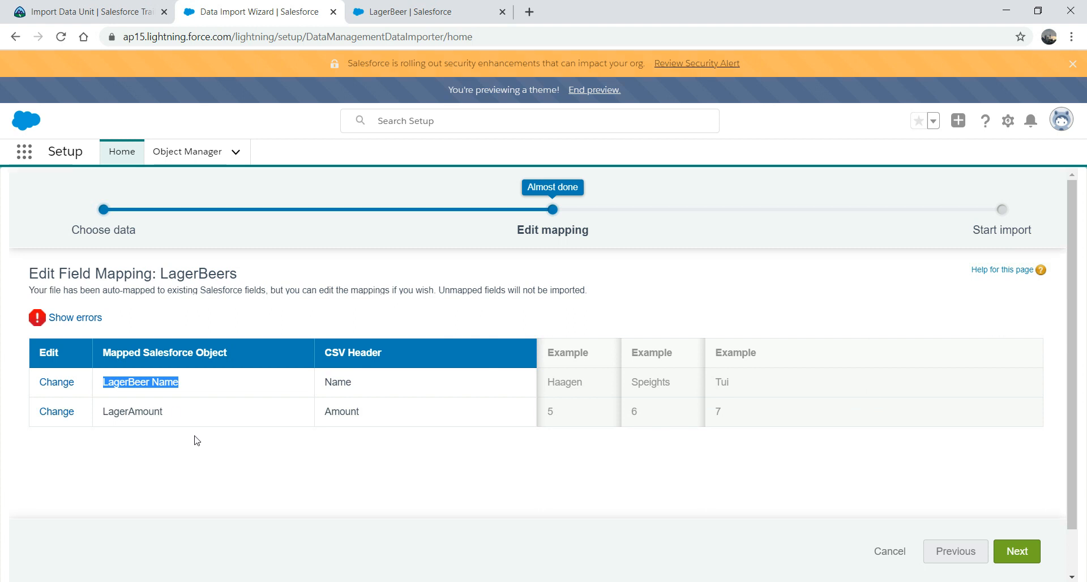
# - Map the CSV column Name to the LagerName field instead of LagerBeer Name and continue to the import review
pyautogui.click(60, 382)
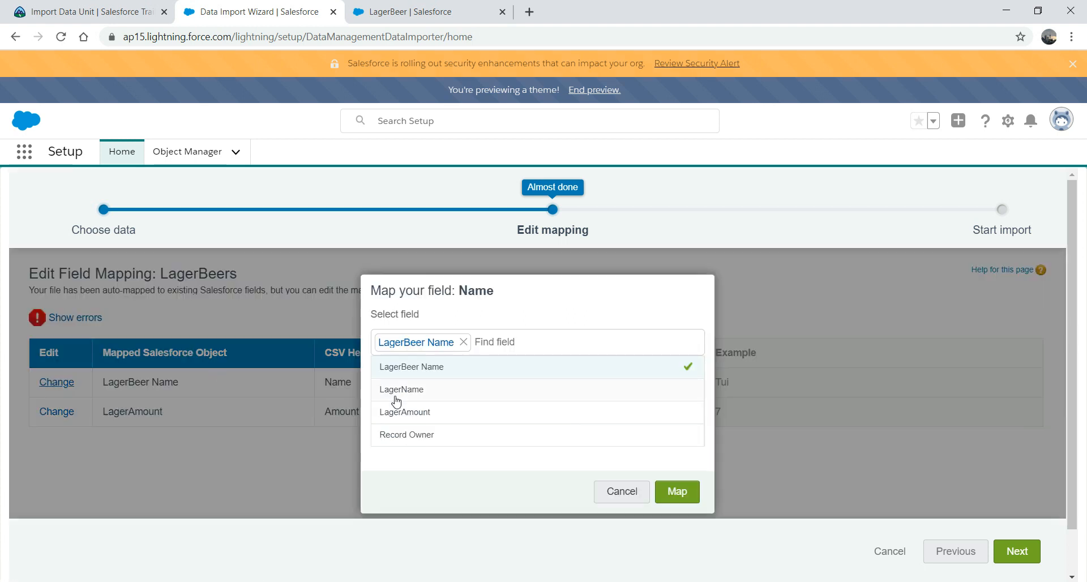
pyautogui.click(419, 389)
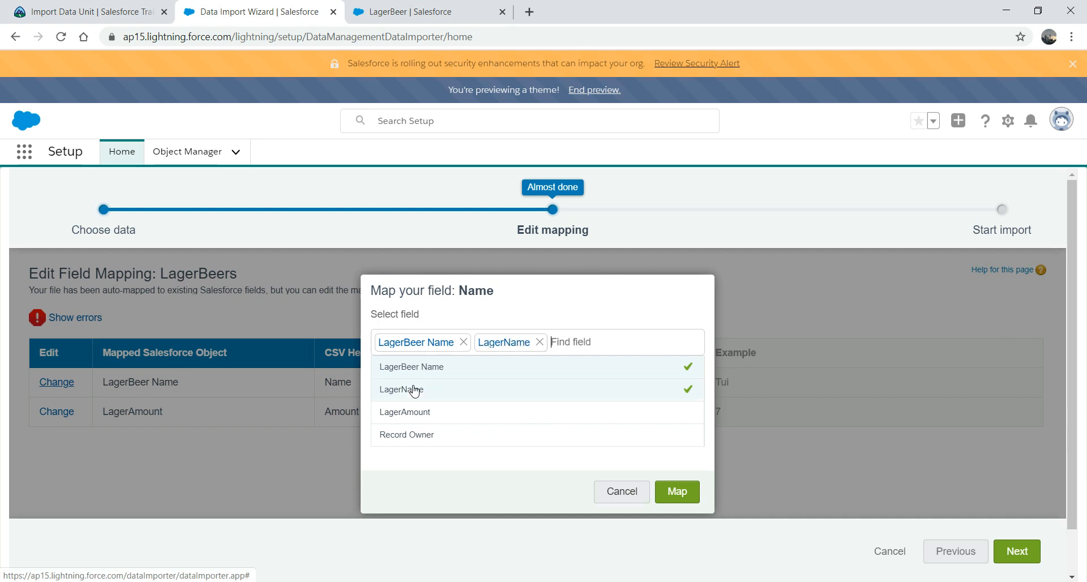
pyautogui.click(463, 342)
pyautogui.click(674, 493)
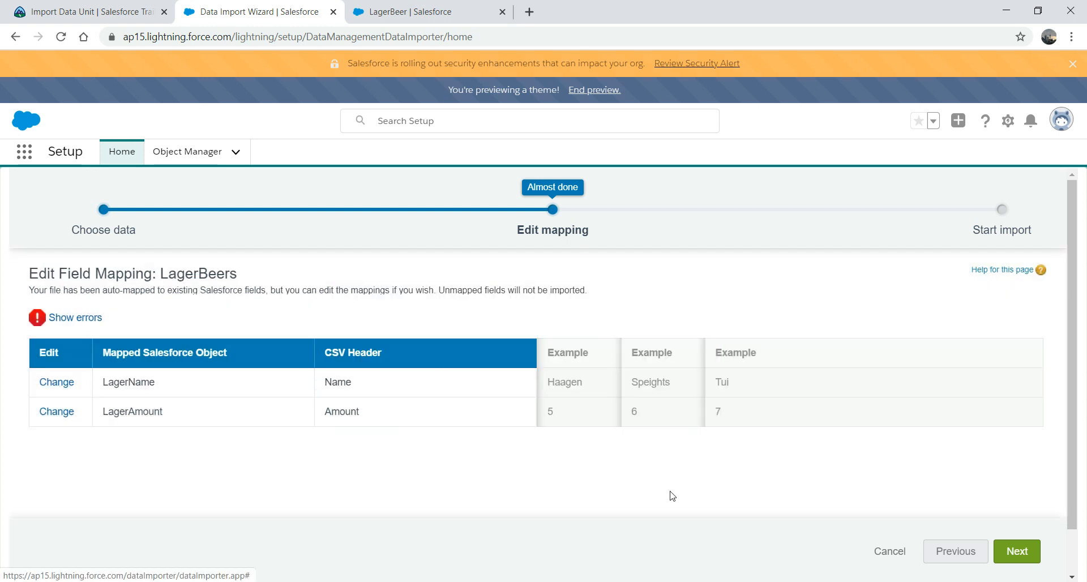
pyautogui.click(1021, 553)
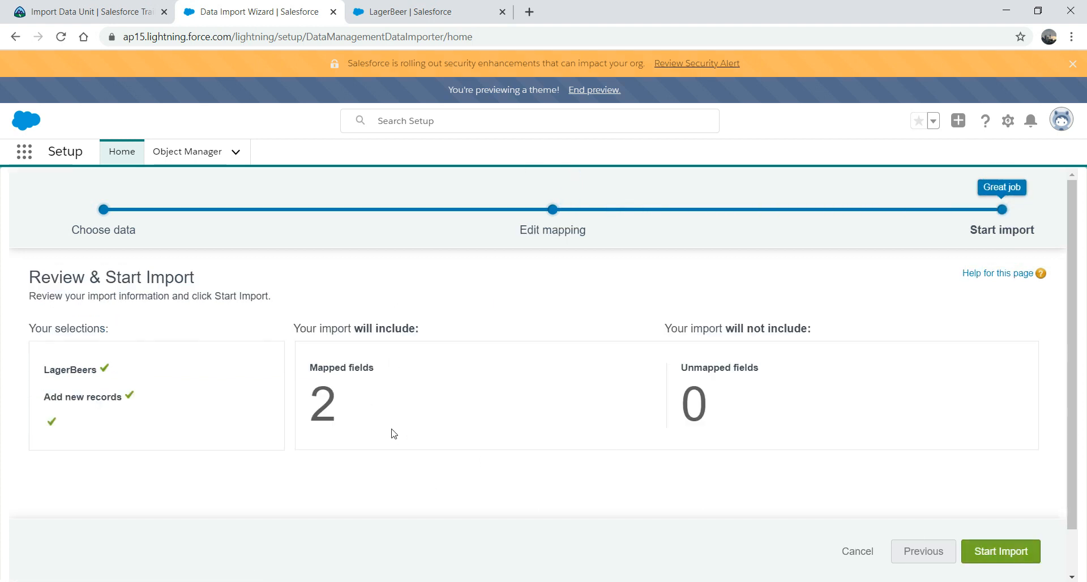
# - Start the LagerBeers import and examine the bulk data load job's details and batches
pyautogui.click(1016, 564)
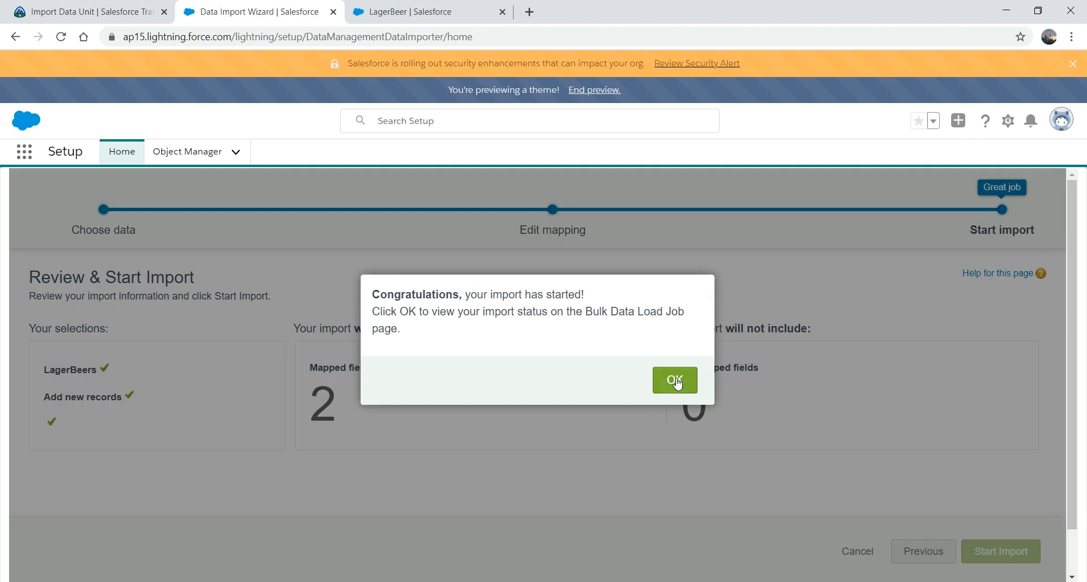
pyautogui.click(675, 383)
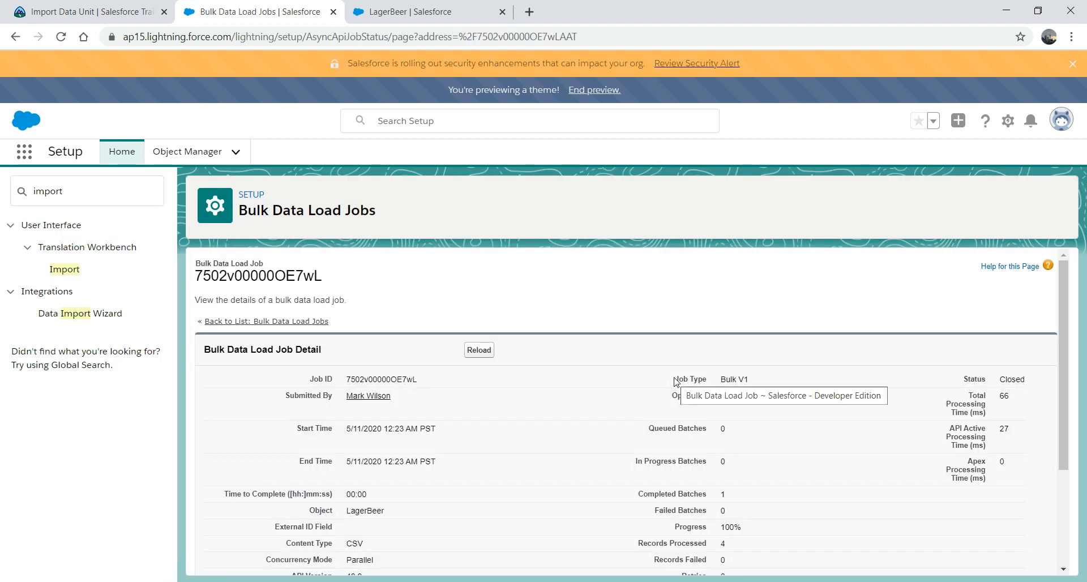
pyautogui.scroll(-3, 1059, 396)
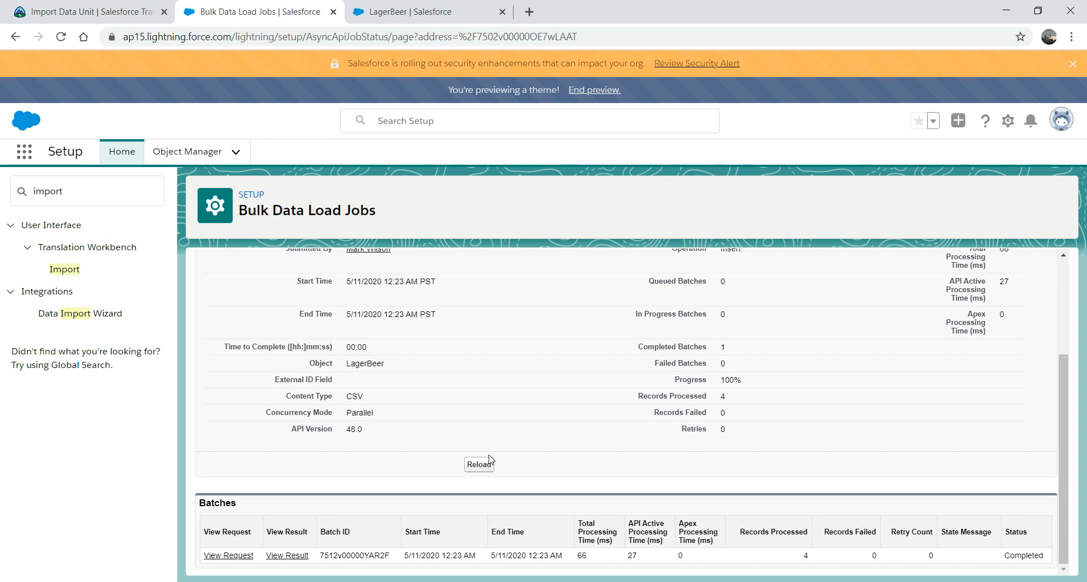
# - Switch to the Developer Console and add a comma after LagerName__c in the LagerBeer__c query
pyautogui.moveTo(402, 581)
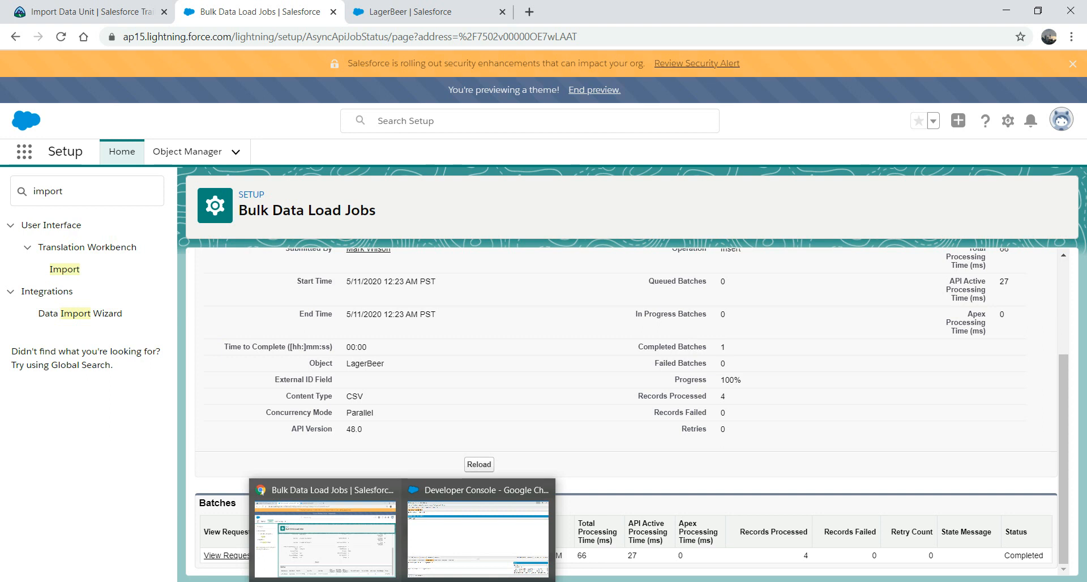
pyautogui.click(352, 524)
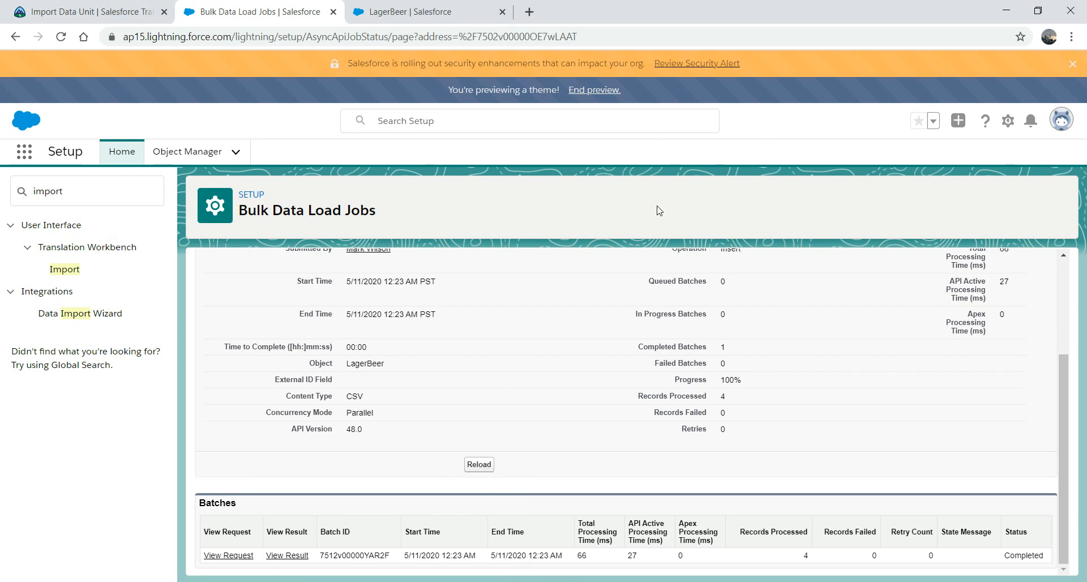
pyautogui.click(1006, 123)
pyautogui.click(956, 226)
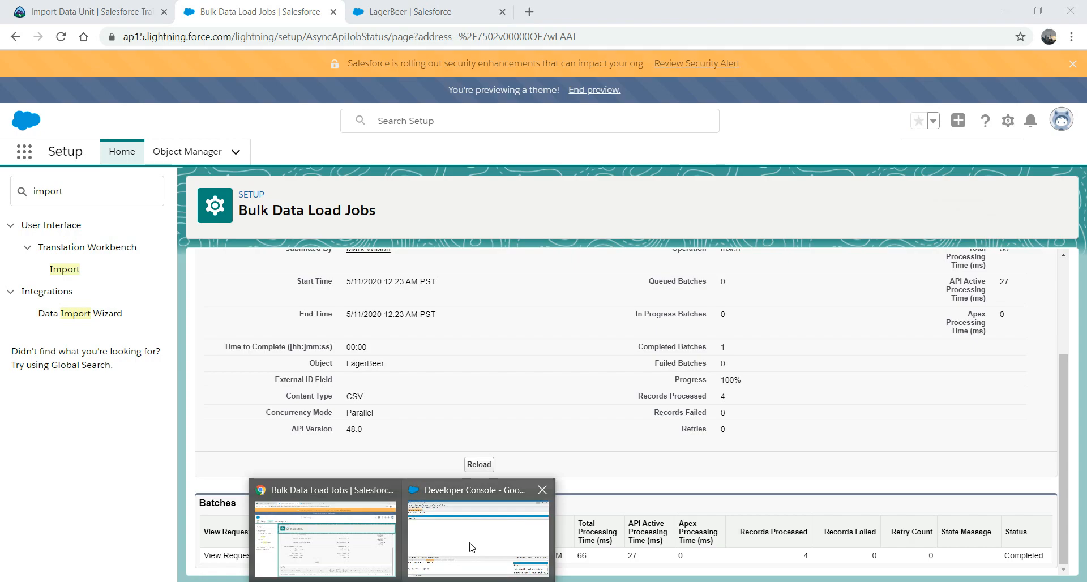
pyautogui.click(472, 546)
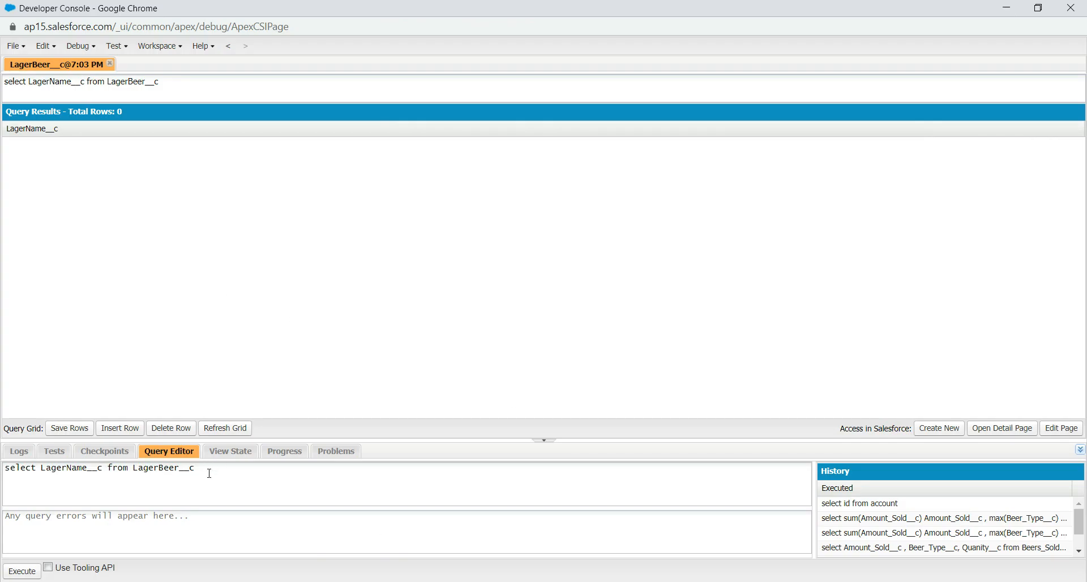
pyautogui.moveTo(204, 473); pyautogui.dragTo(10, 471)
pyautogui.click(103, 477)
pyautogui.write(',')
pyautogui.click(182, 470)
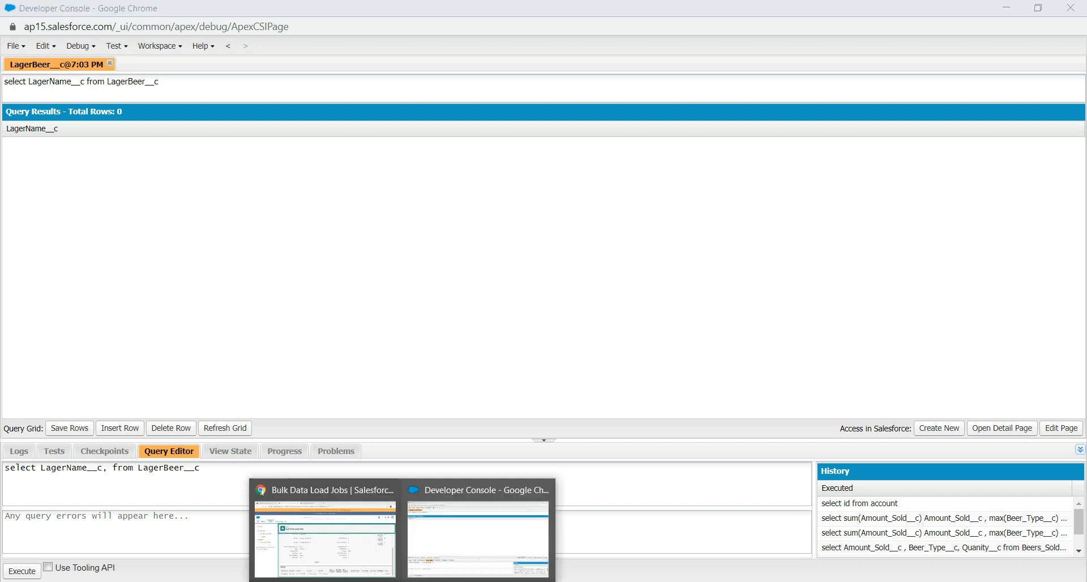
# - Copy the field name LagerAmount__c from the LagerBeer object's fields into the Developer Console query after LagerName__c and execute the query
pyautogui.click(346, 566)
pyautogui.click(403, 11)
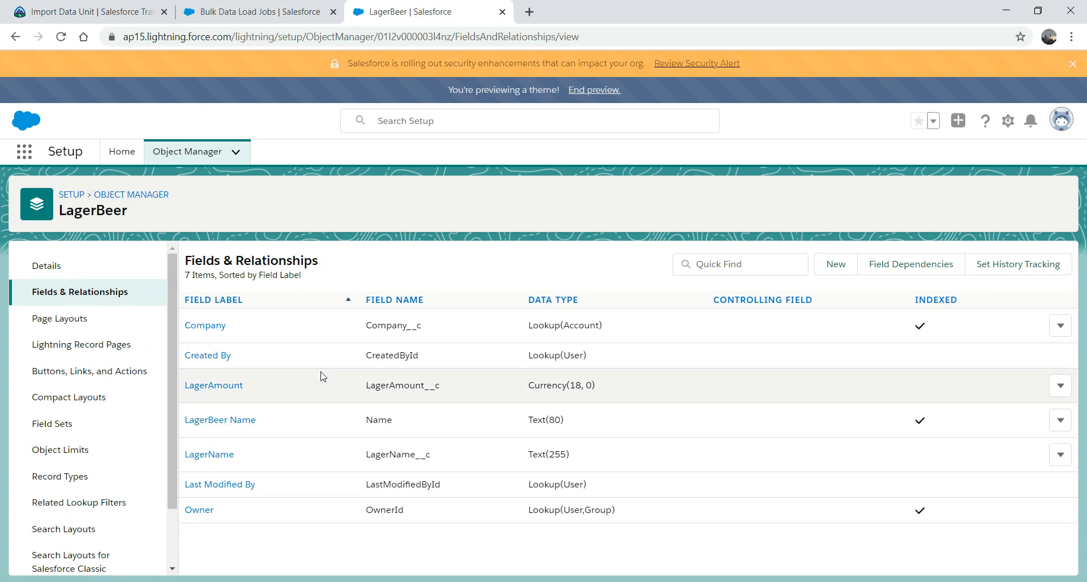
pyautogui.moveTo(441, 387); pyautogui.dragTo(367, 387)
pyautogui.hotkey('ctrl', 'c')
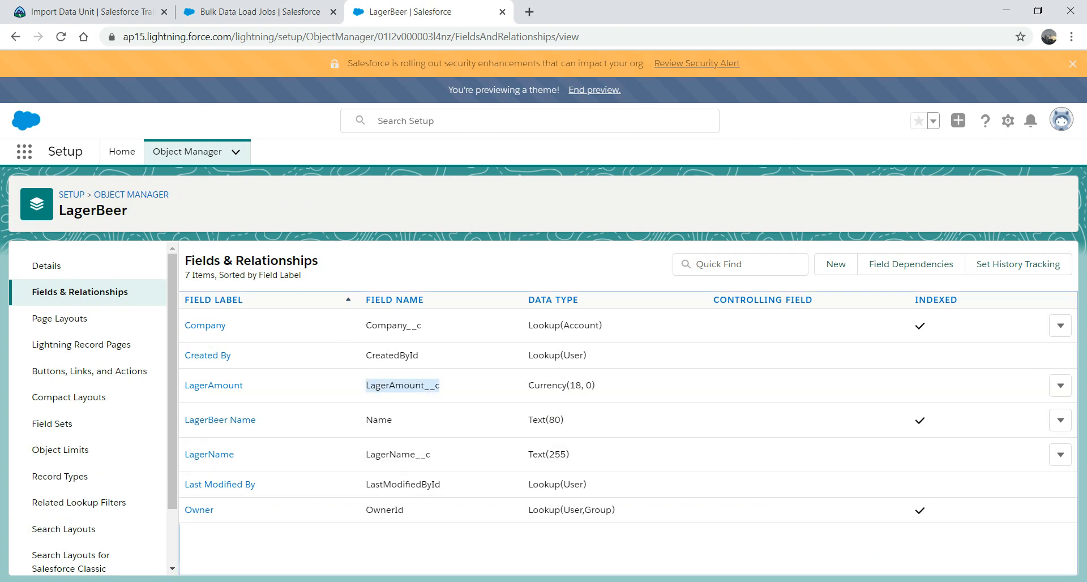
pyautogui.click(450, 560)
pyautogui.doubleClick(111, 474)
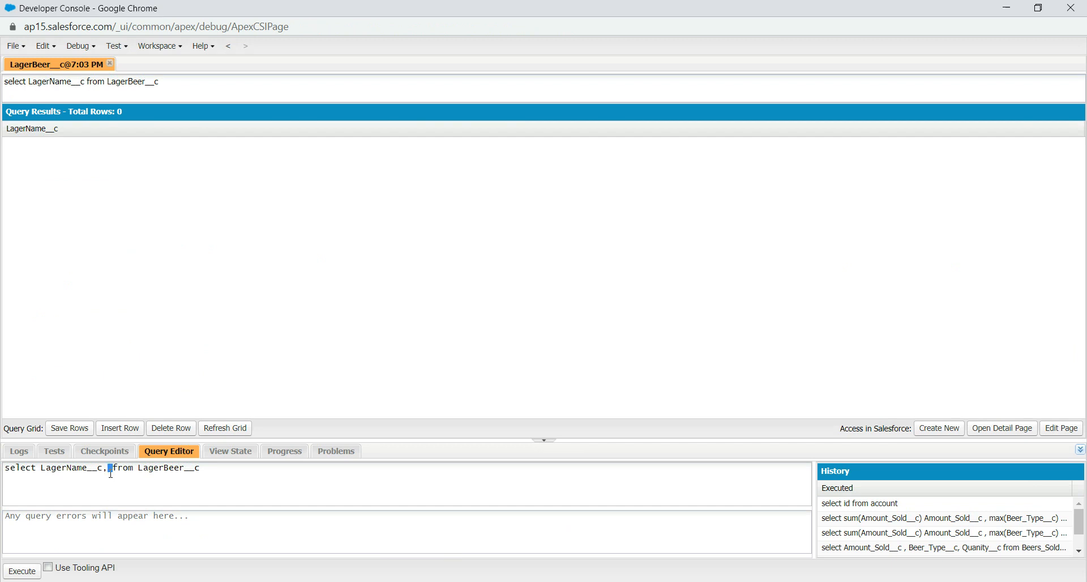
pyautogui.hotkey('ctrl', 'v')
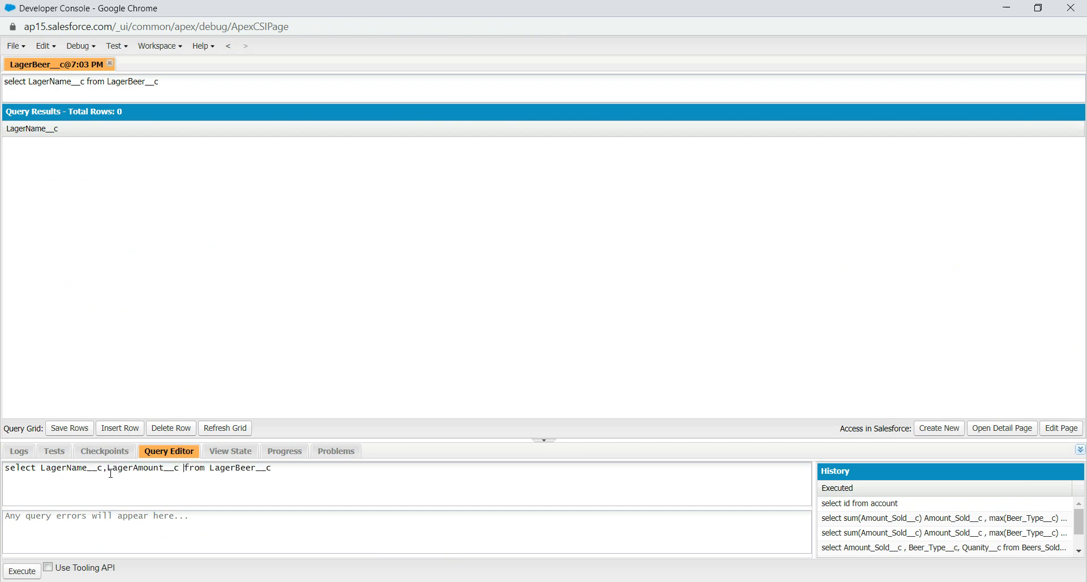
pyautogui.click(25, 572)
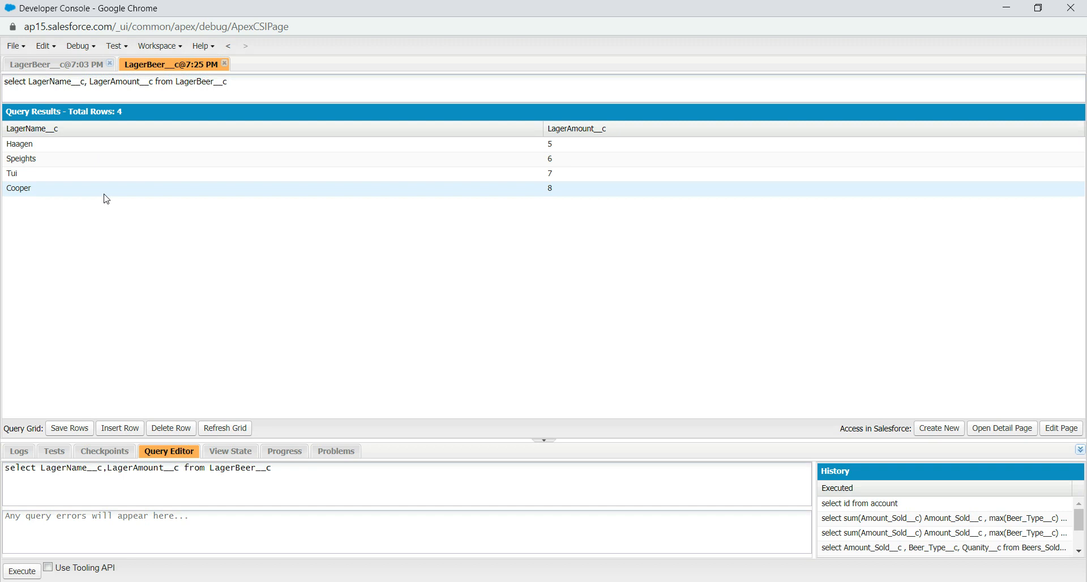
# - Return from the Developer Console to the Trailhead Import Data unit and read the two main import methods
pyautogui.click(1006, 9)
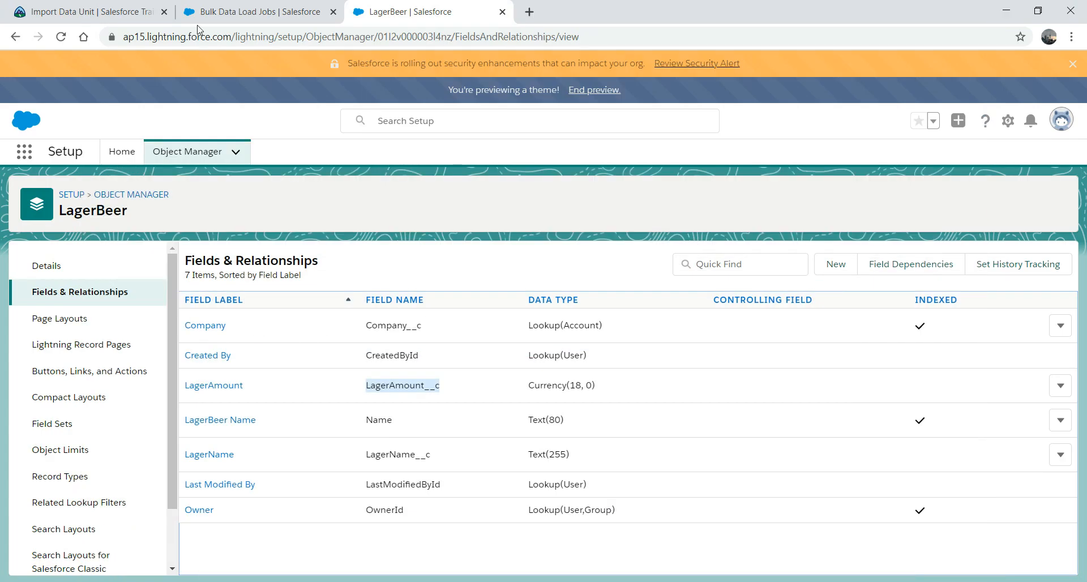
pyautogui.click(232, 9)
pyautogui.click(127, 4)
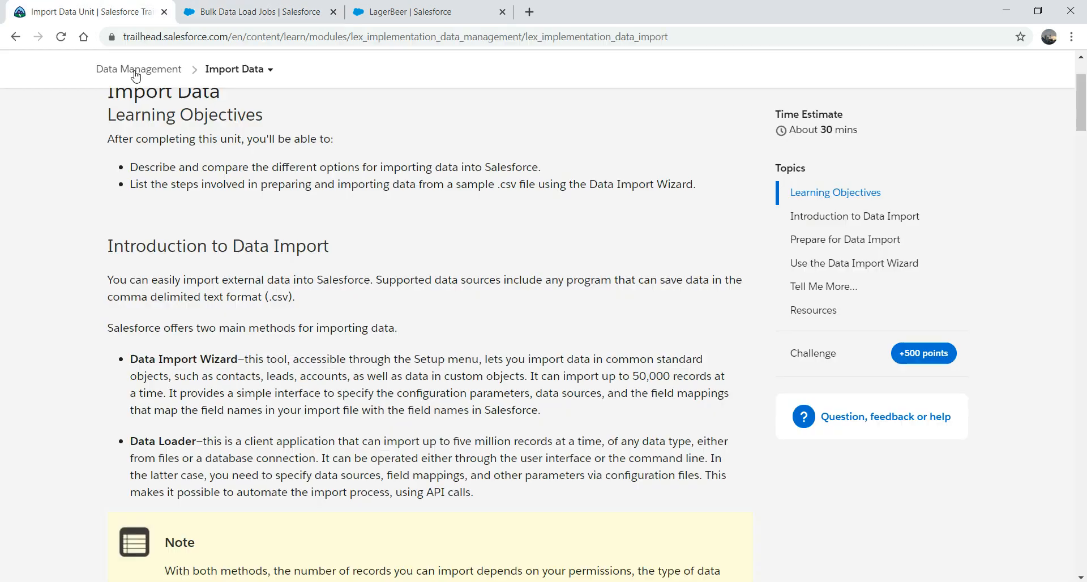
pyautogui.scroll(-1, 55, 417)
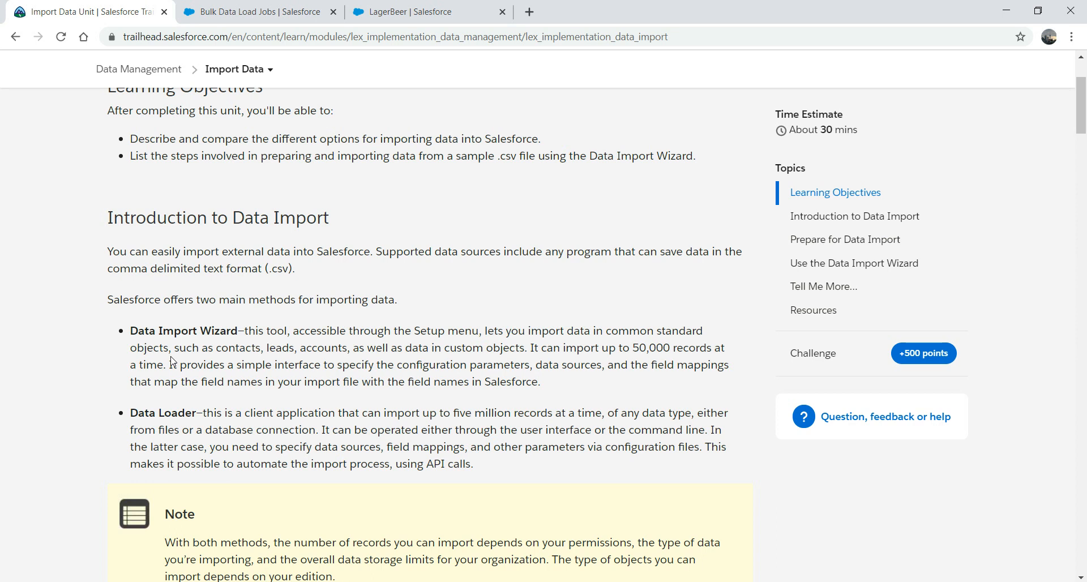
# - Search Google in a new browser tab for "google salesforce data connector"
pyautogui.click(526, 14)
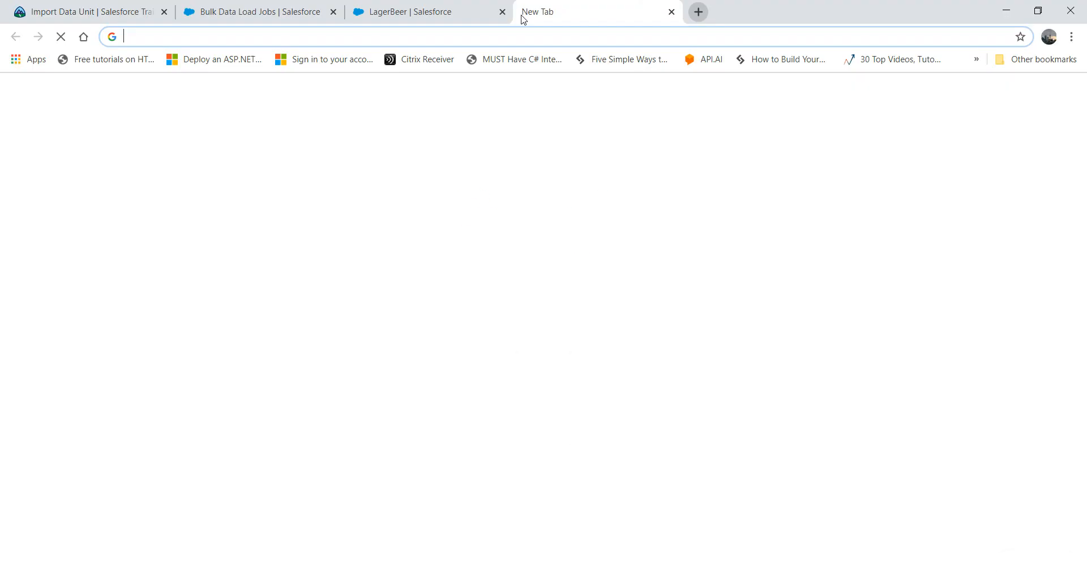
pyautogui.write('google')
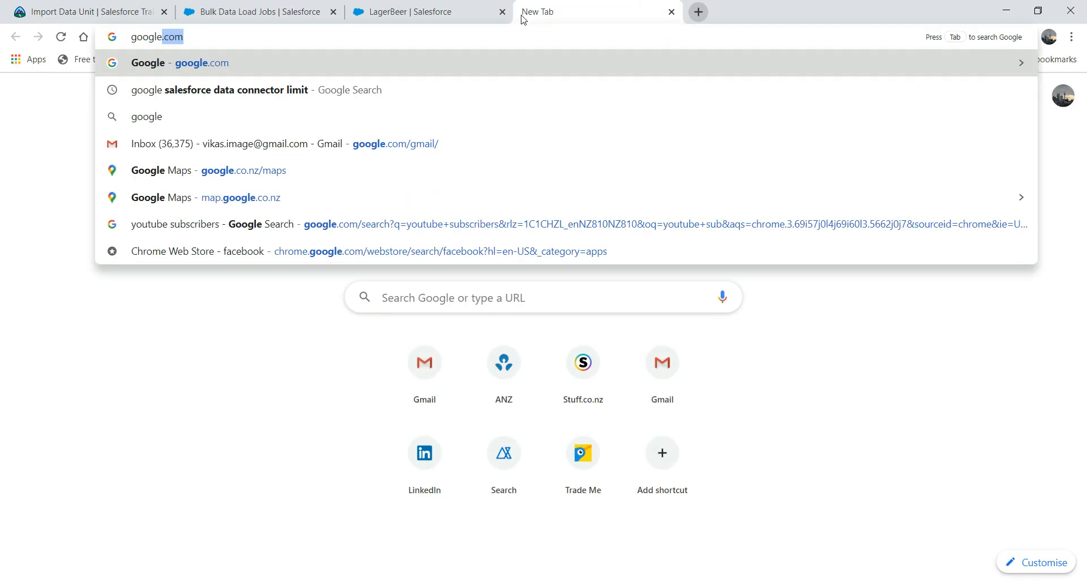
pyautogui.write(' salesforce')
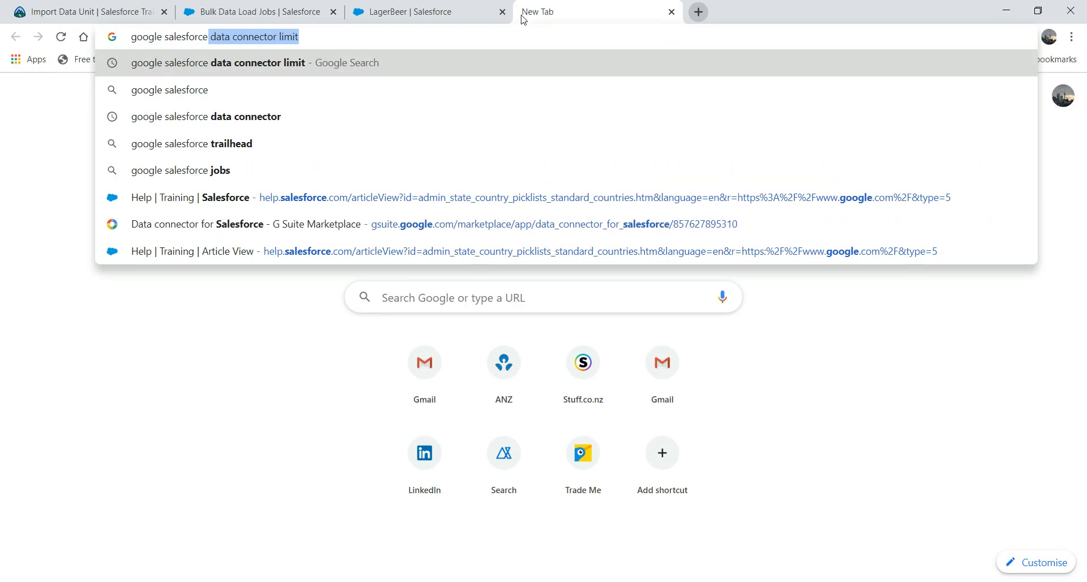
pyautogui.press('Return')
pyautogui.click(354, 83)
pyautogui.press('BackSpace')
pyautogui.press('BackSpace')
pyautogui.press('BackSpace')
pyautogui.press('BackSpace')
pyautogui.press('BackSpace')
pyautogui.press('BackSpace')
pyautogui.press('Return')
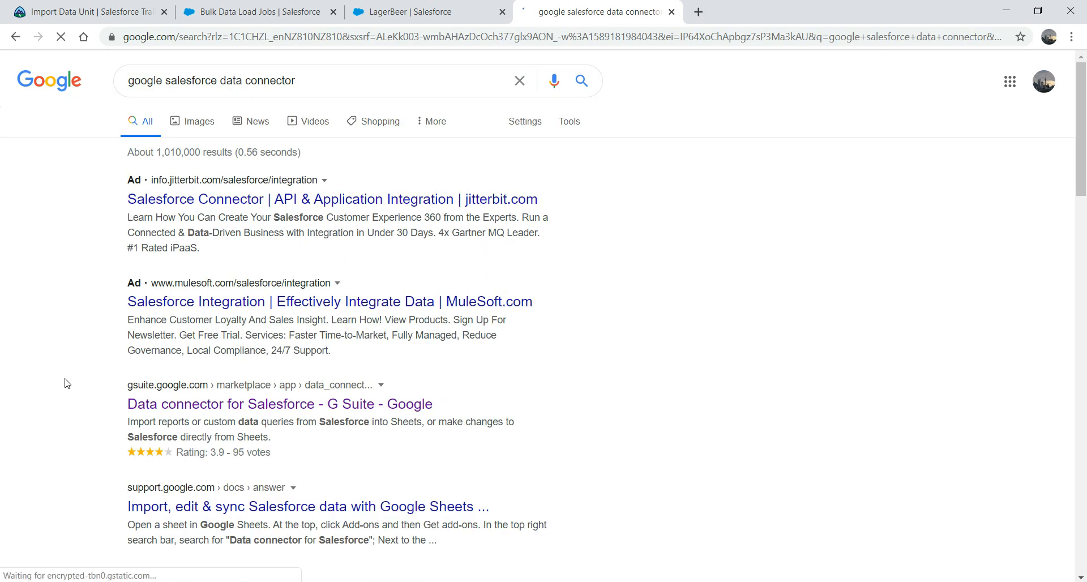
# - Open the Data connector for Salesforce listing in the G Suite Marketplace and examine its screenshots and overview
pyautogui.scroll(-1, 68, 384)
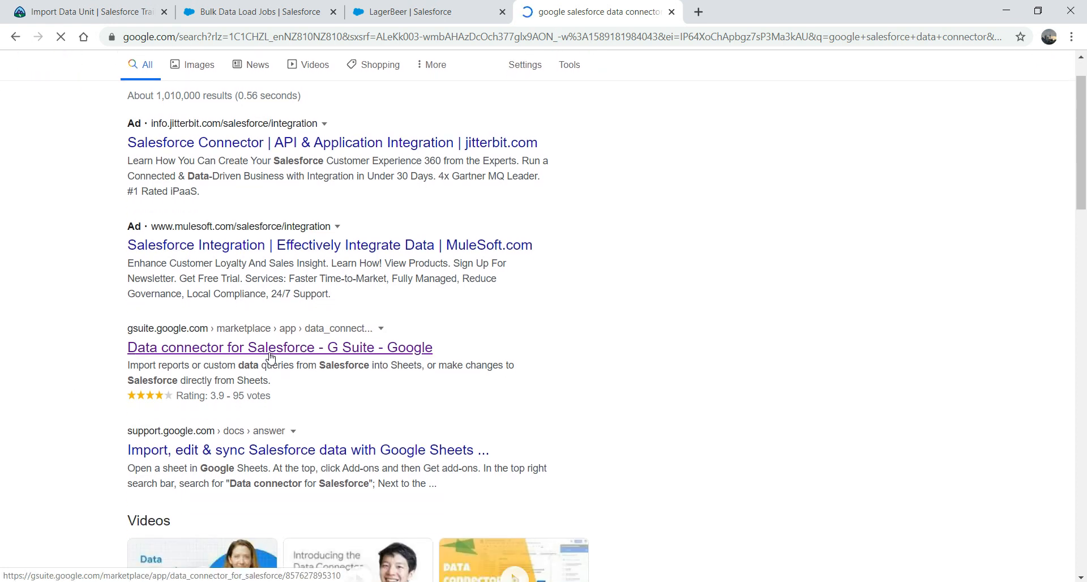
pyautogui.click(270, 350)
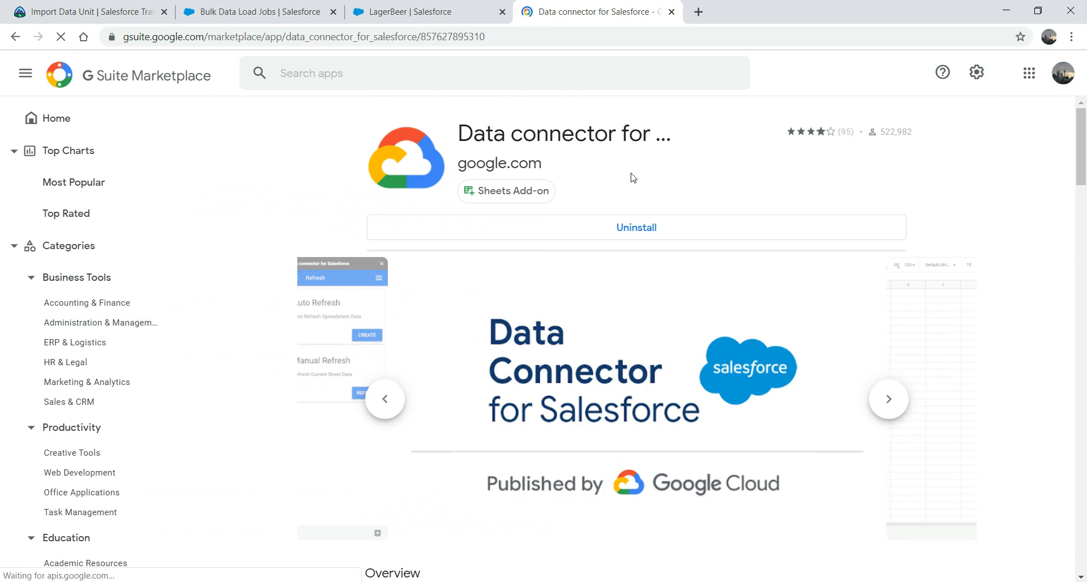
pyautogui.moveTo(1082, 153); pyautogui.dragTo(1057, 211)
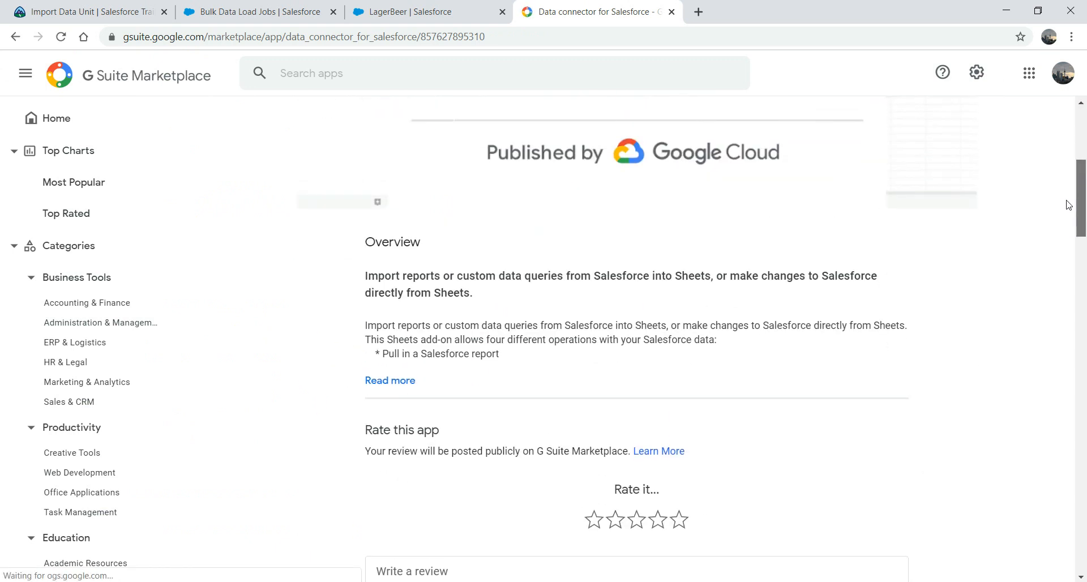
pyautogui.scroll(4, 1080, 175)
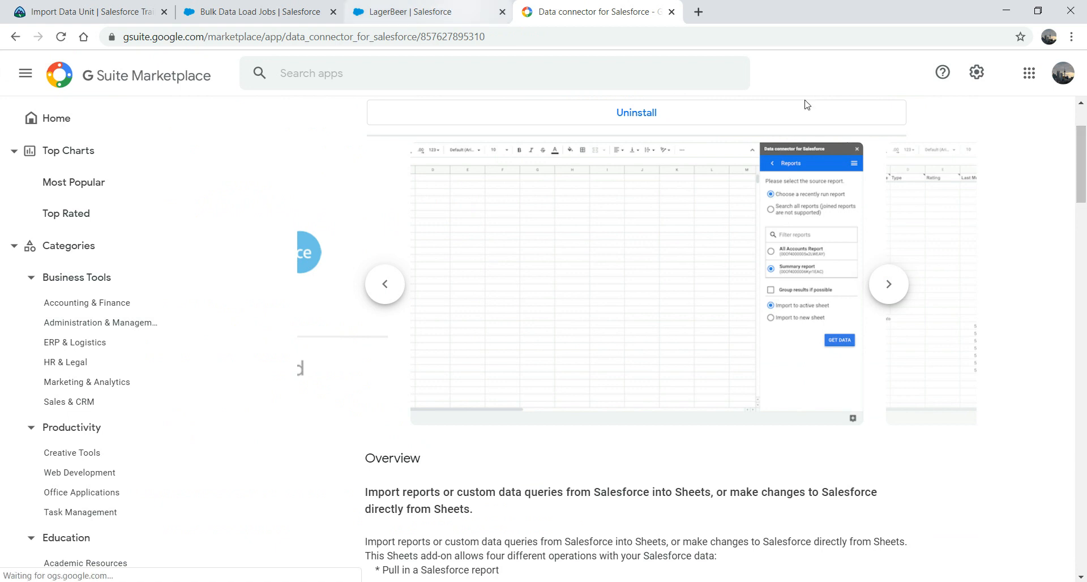
pyautogui.scroll(1, 1081, 187)
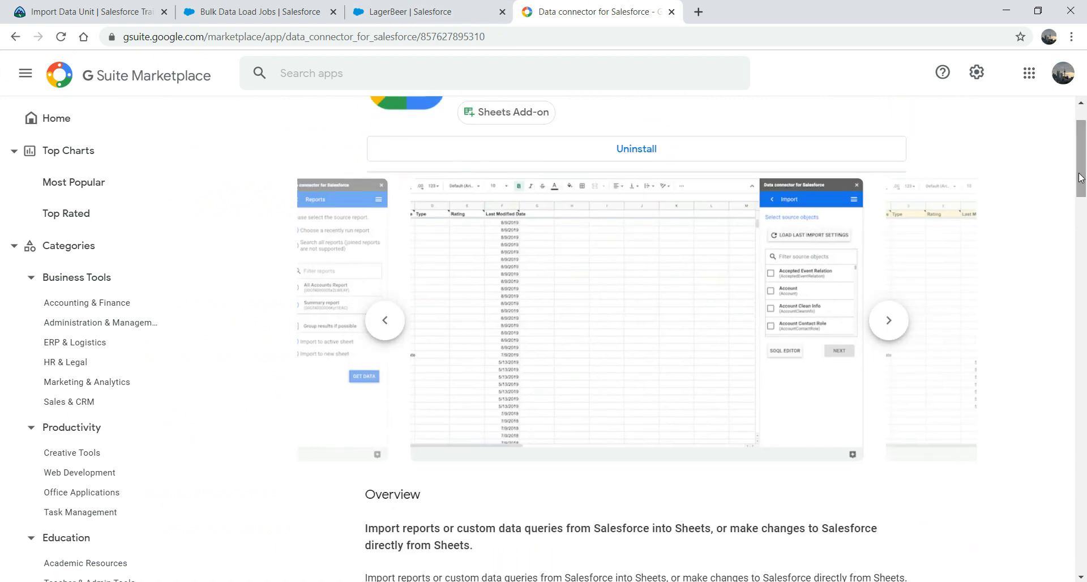
pyautogui.moveTo(1081, 177)
pyautogui.mouseDown()
pyautogui.moveTo(1080, 221)
pyautogui.moveTo(1085, 157)
pyautogui.mouseUp()
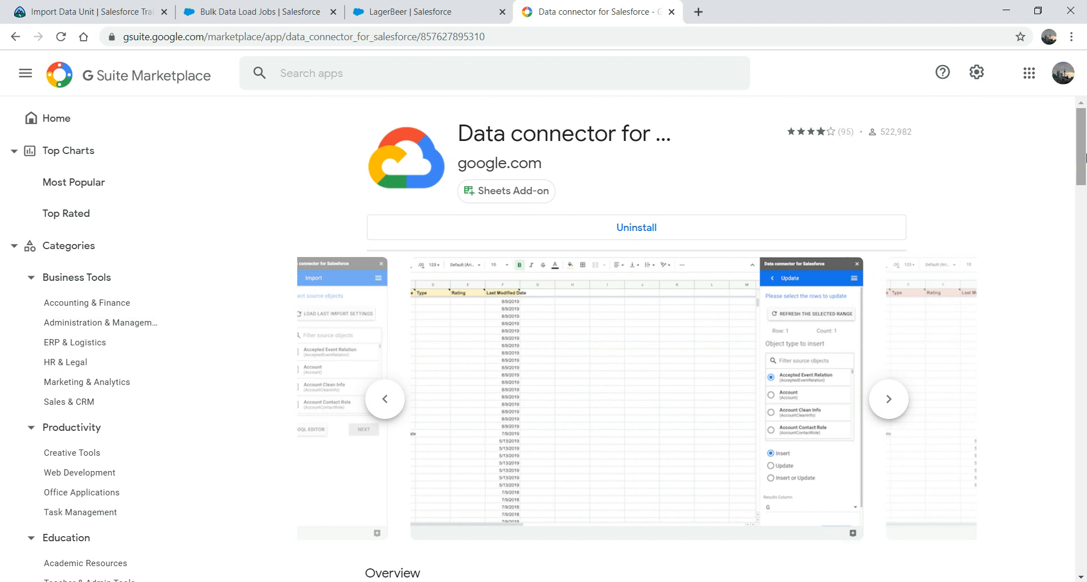
pyautogui.moveTo(1086, 159)
pyautogui.mouseDown()
pyautogui.moveTo(1080, 302)
pyautogui.moveTo(1083, 151)
pyautogui.mouseUp()
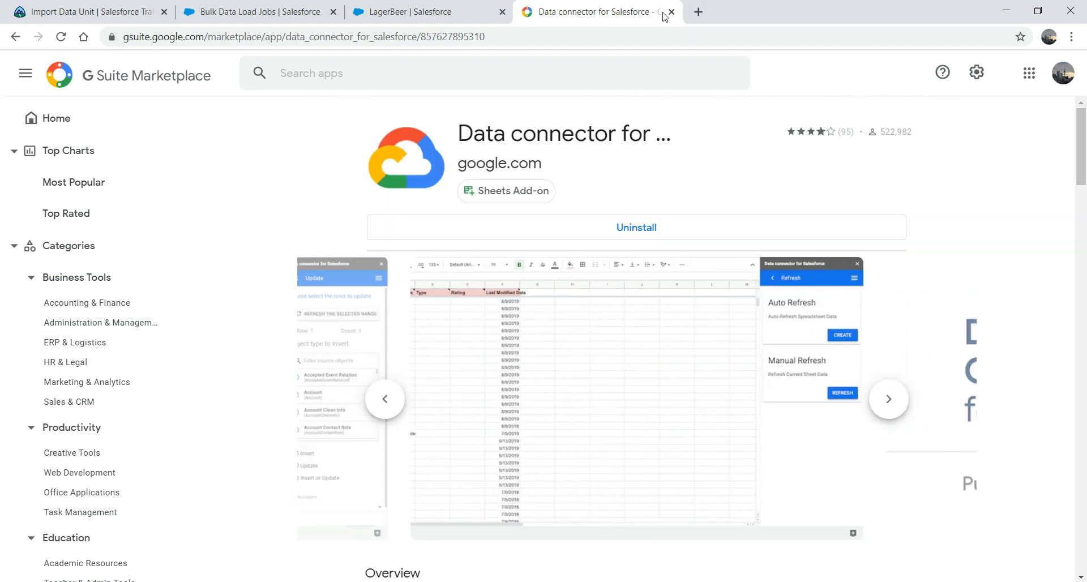
# - Close the Data connector for Salesforce page and return to the Trailhead Import Data unit
pyautogui.click(293, 7)
pyautogui.click(608, 12)
pyautogui.click(671, 12)
pyautogui.click(121, 7)
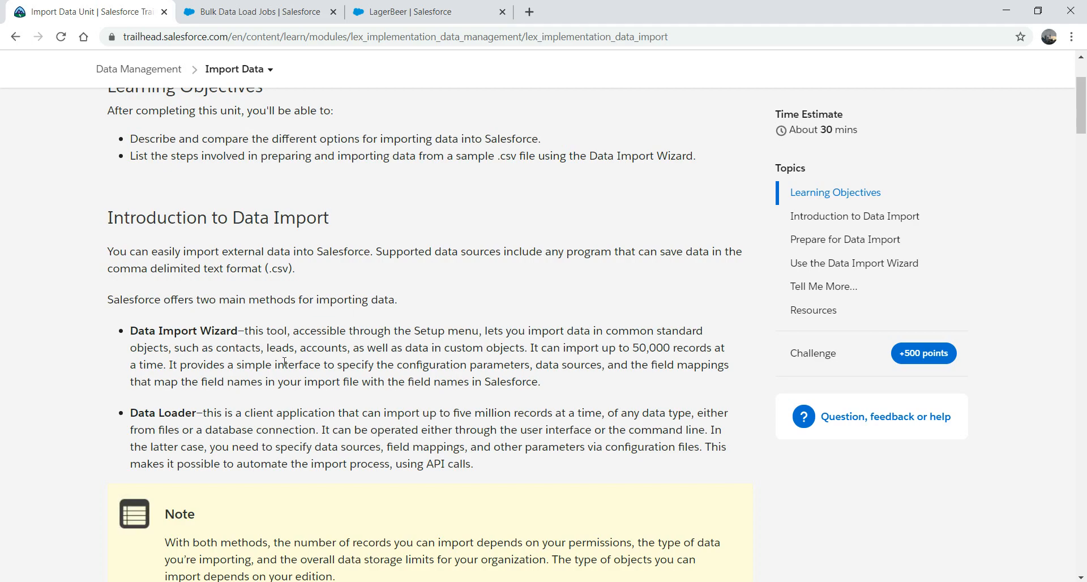
# - Read the unit's guidance on when to use the Data Import Wizard and when to use Data Loader
pyautogui.moveTo(1082, 94); pyautogui.dragTo(1079, 133)
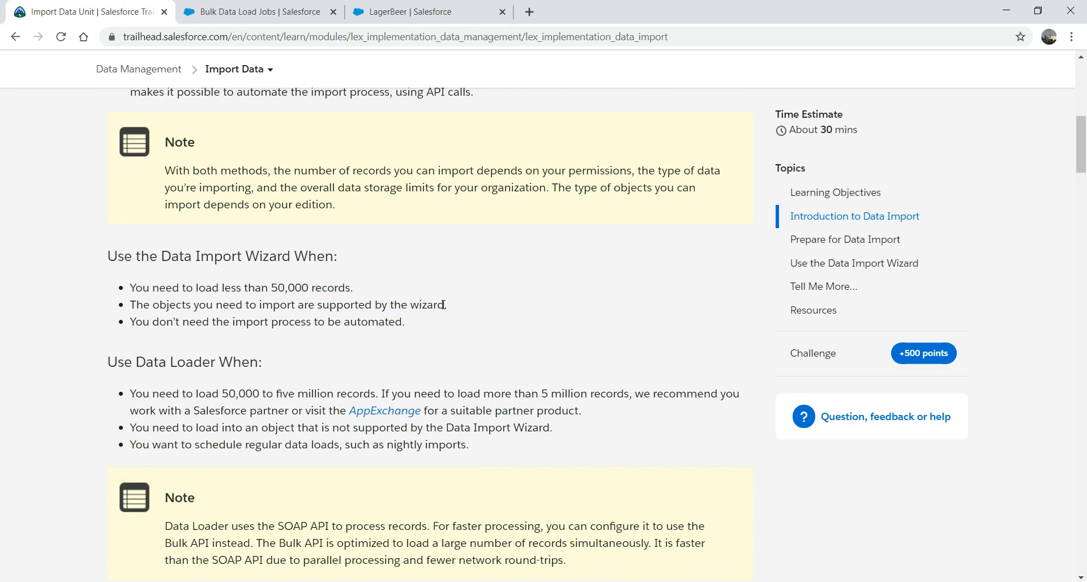
pyautogui.moveTo(445, 305); pyautogui.dragTo(193, 310)
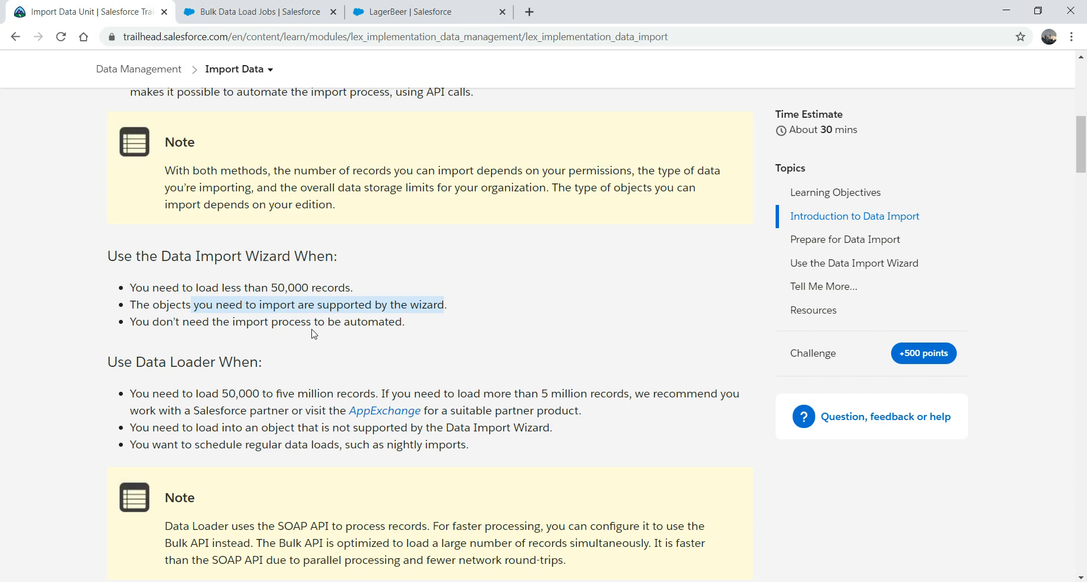
pyautogui.moveTo(1074, 149); pyautogui.dragTo(1082, 160)
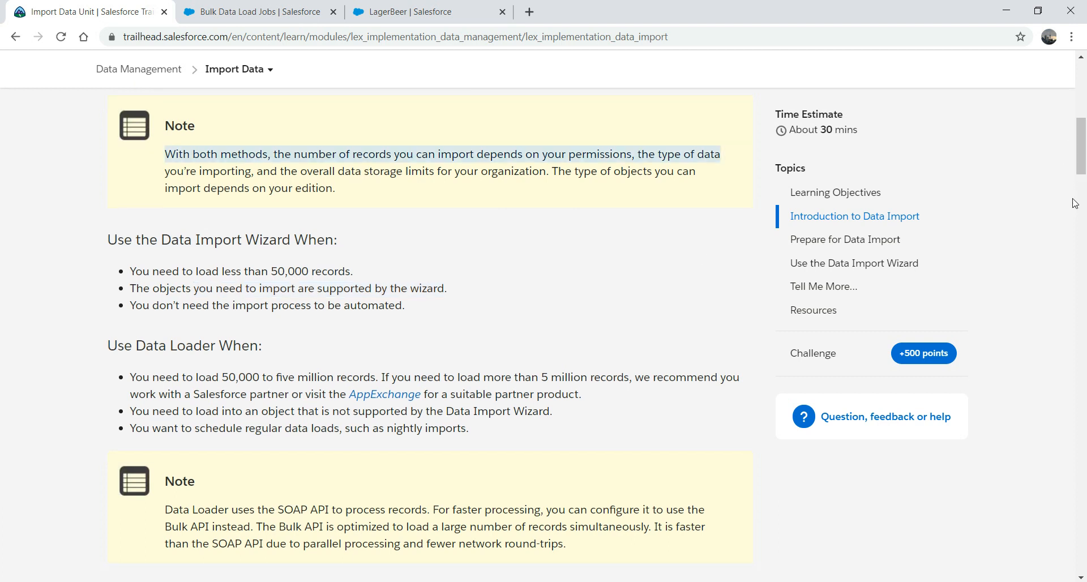
# - Return to the Data Management module, open its Export Data unit and read the introduction to the two export methods
pyautogui.click(537, 334)
pyautogui.moveTo(1080, 146); pyautogui.dragTo(1063, 379)
pyautogui.click(15, 36)
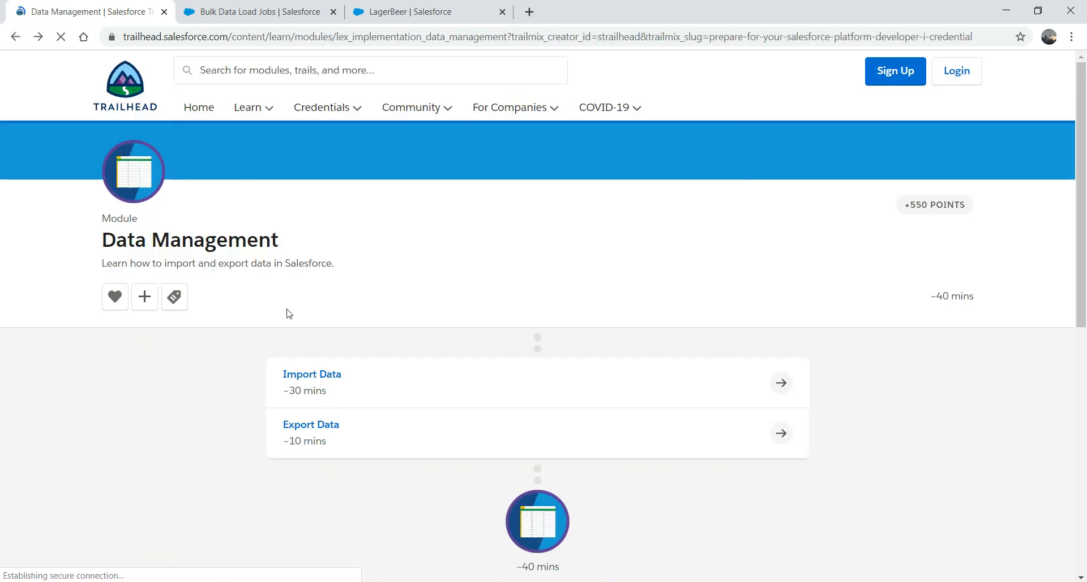
pyautogui.click(324, 427)
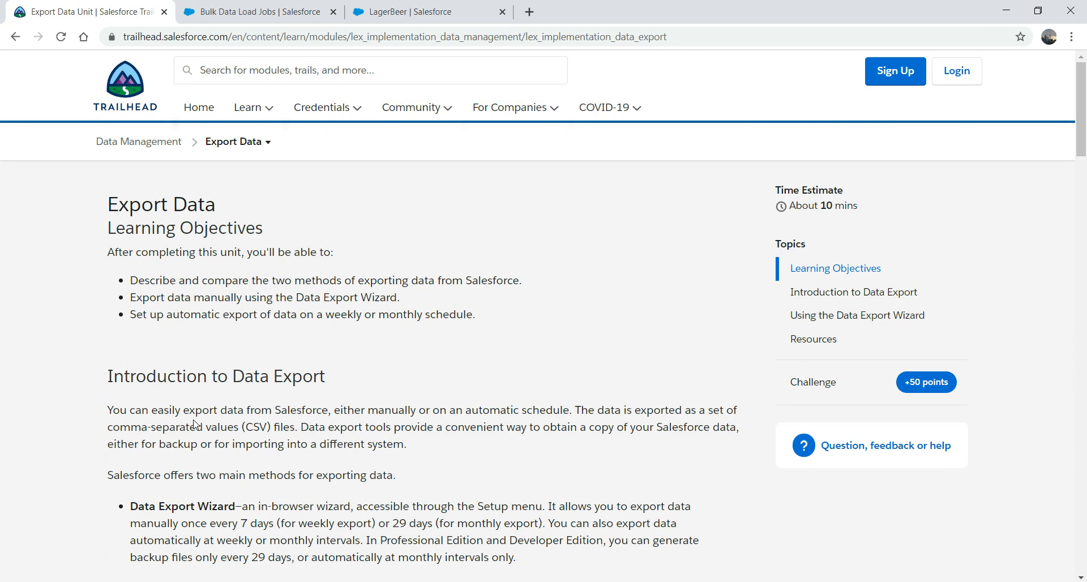
pyautogui.scroll(-1, 194, 424)
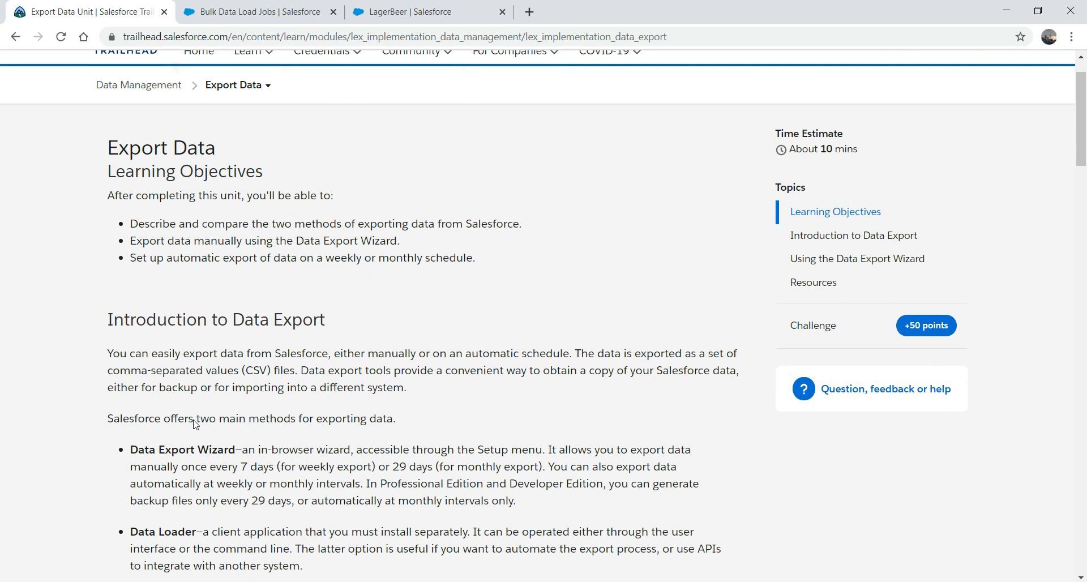
pyautogui.scroll(-1, 195, 425)
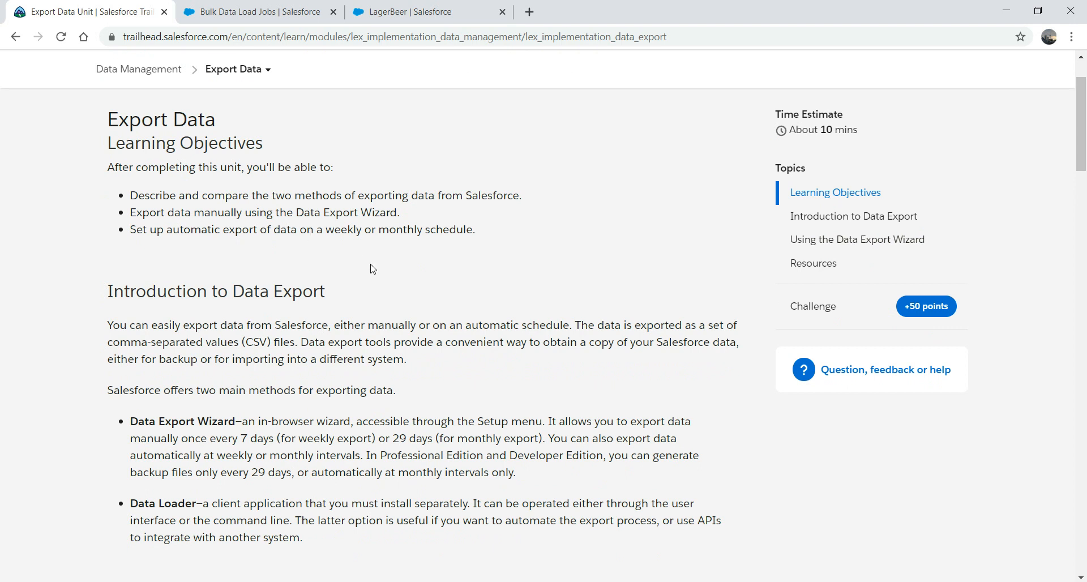
# - Switch to the Salesforce Setup page, search the setup items for "export" and open Data Export
pyautogui.click(283, 16)
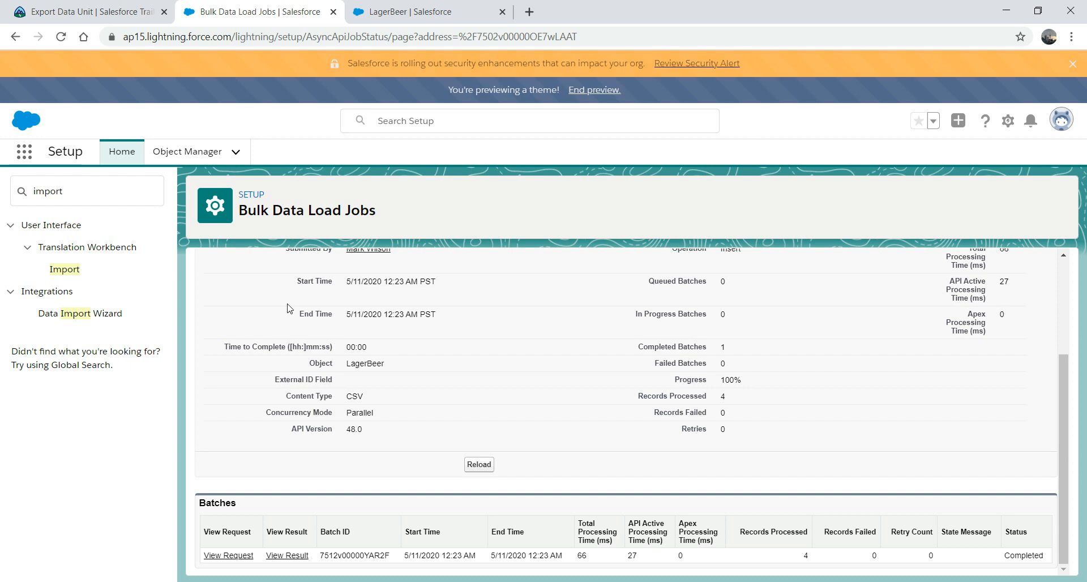
pyautogui.doubleClick(88, 195)
pyautogui.press('BackSpace')
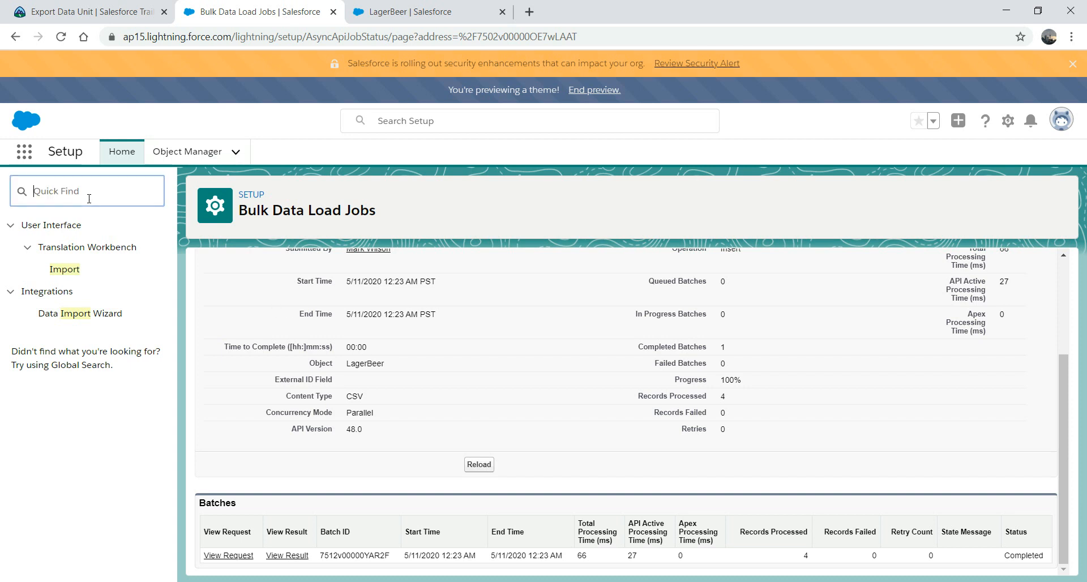
pyautogui.write('ex')
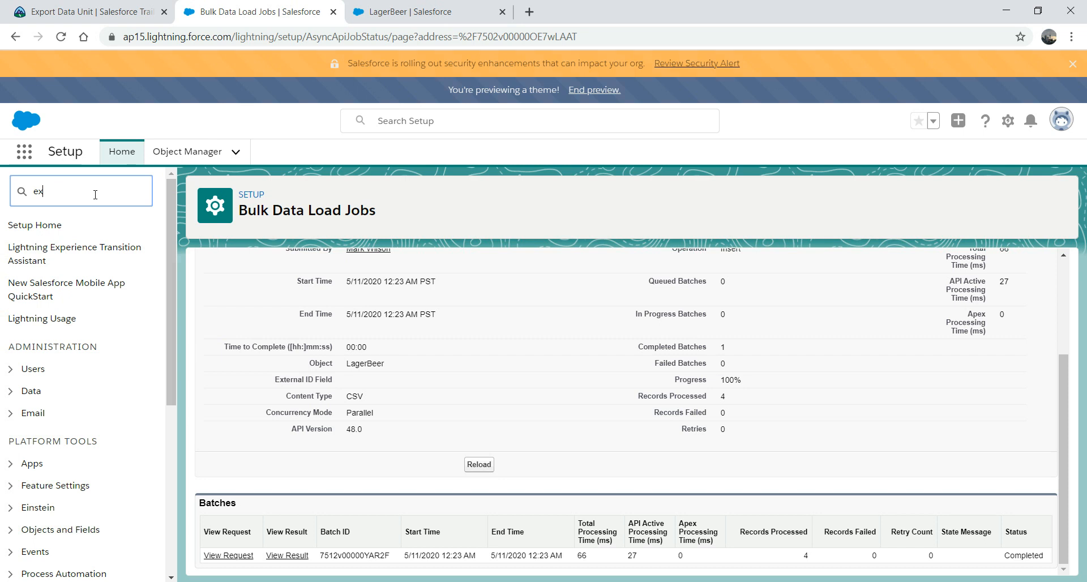
pyautogui.write('port')
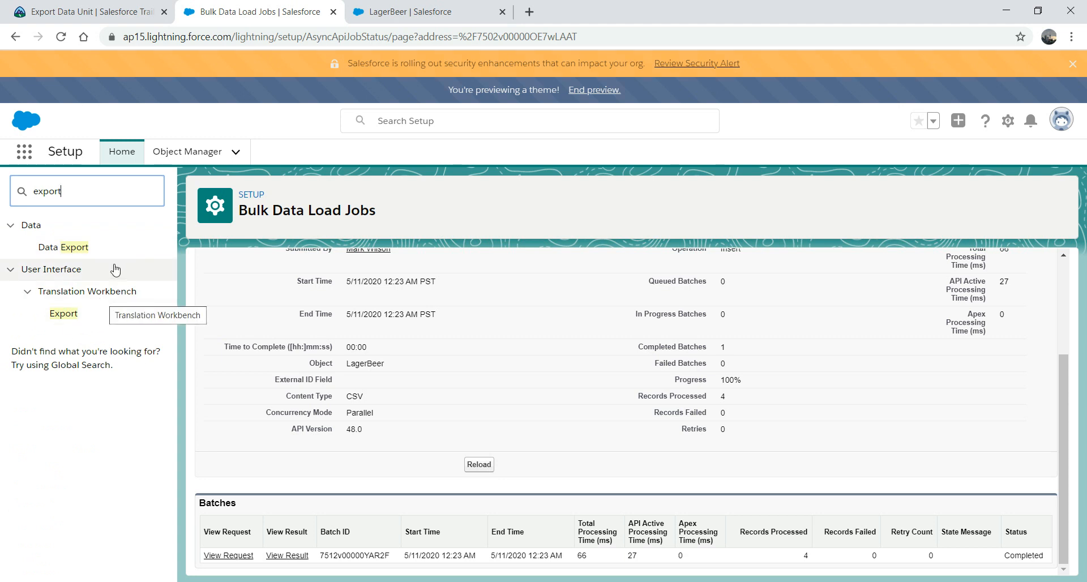
pyautogui.click(66, 249)
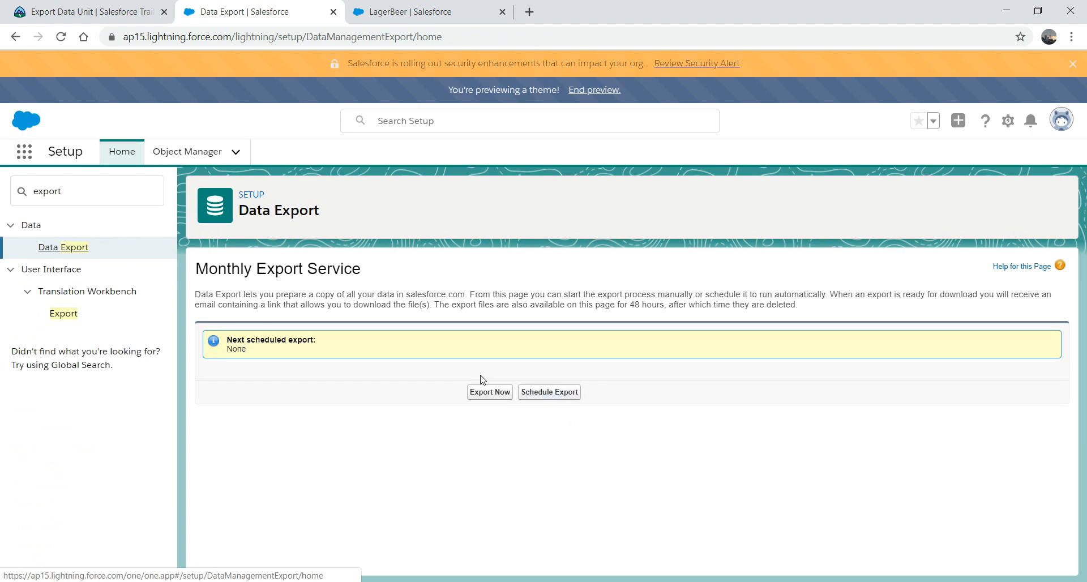
# - Open the Schedule Data Export form, examine its file inclusion, frequency, date and exported data options, and leave without saving
pyautogui.click(548, 394)
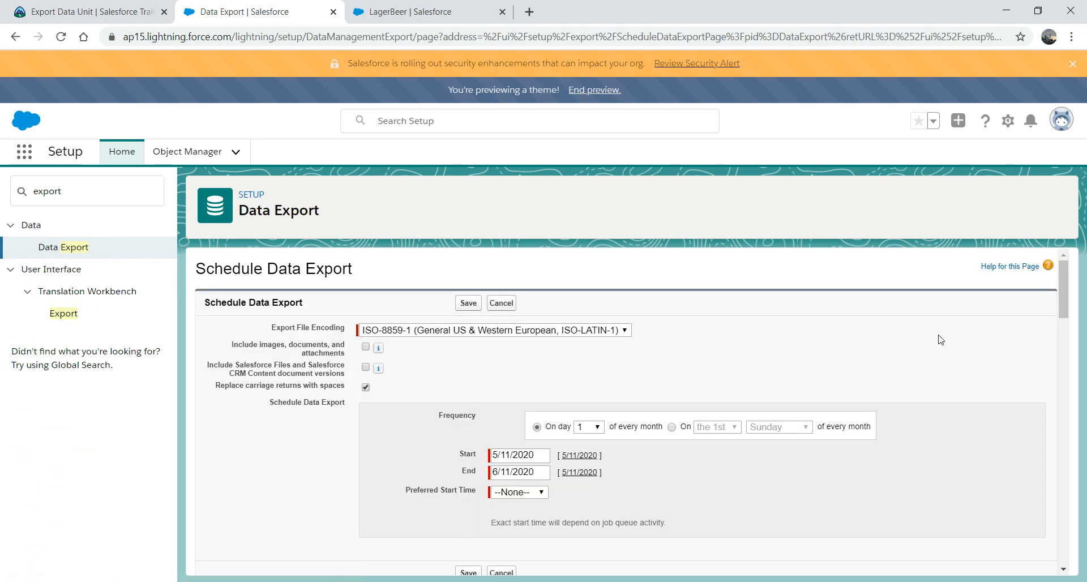
pyautogui.moveTo(1063, 275); pyautogui.dragTo(1059, 305)
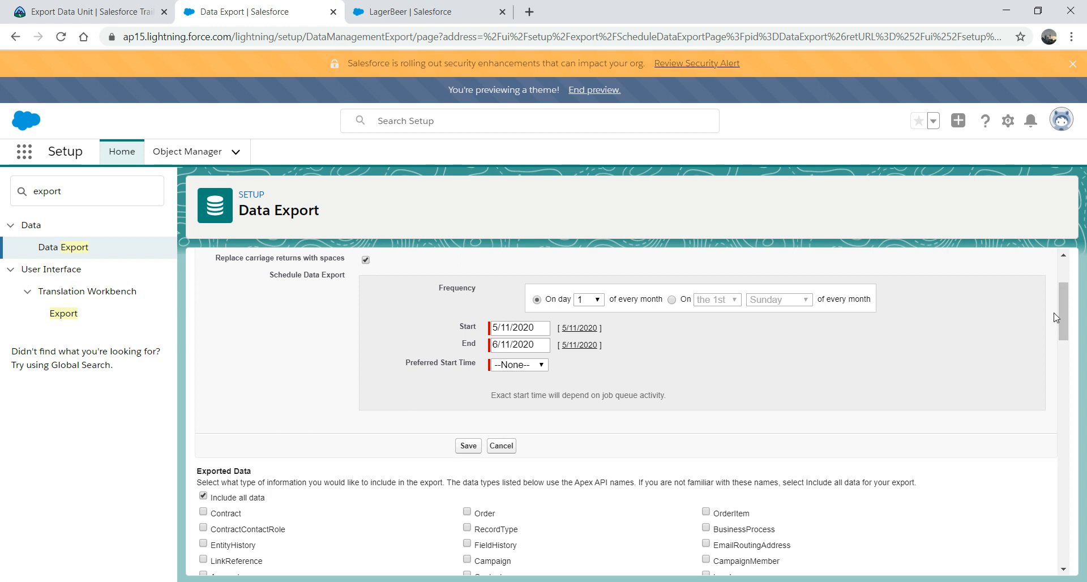
pyautogui.moveTo(1059, 325); pyautogui.dragTo(1062, 302)
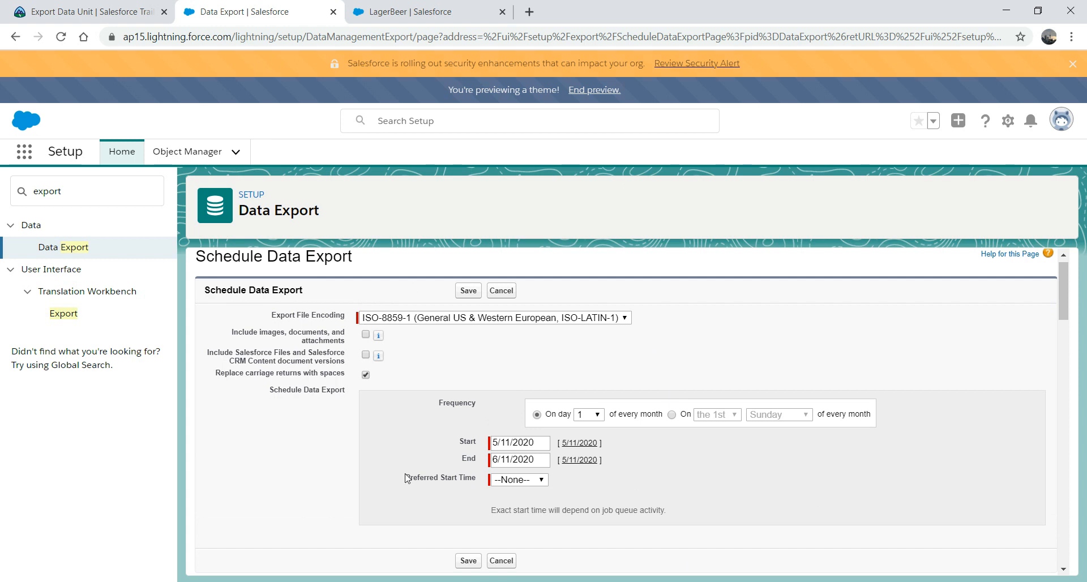
pyautogui.moveTo(1065, 287); pyautogui.dragTo(1052, 333)
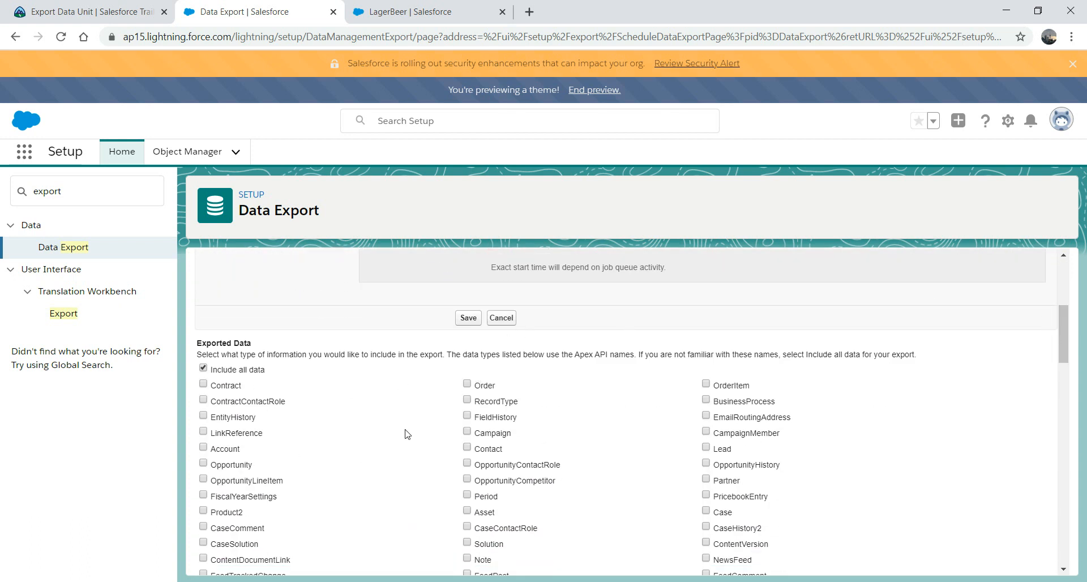
pyautogui.click(202, 368)
pyautogui.moveTo(1067, 346); pyautogui.dragTo(1075, 311)
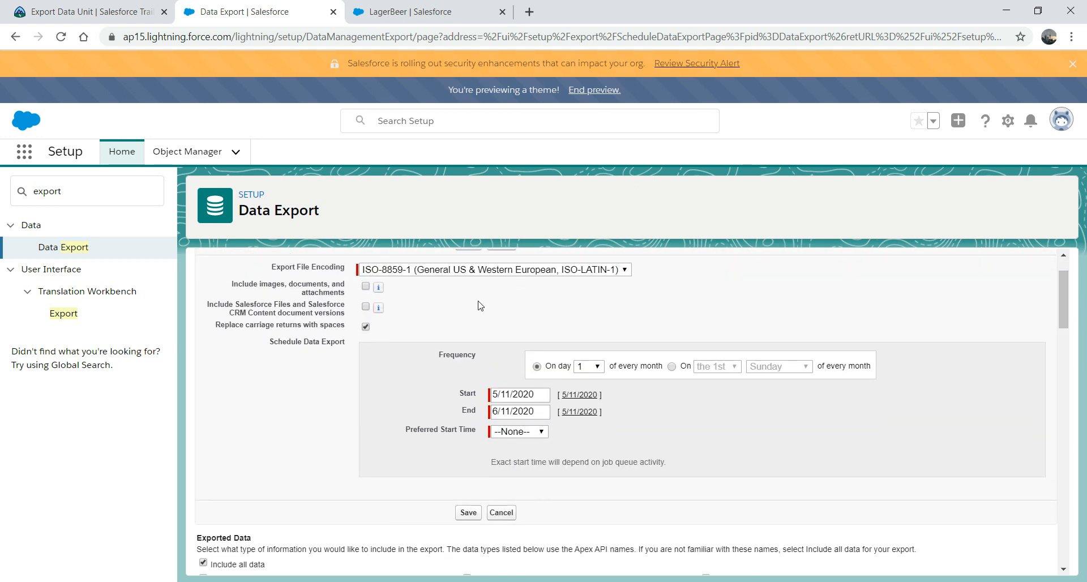
pyautogui.click(365, 287)
pyautogui.click(366, 308)
pyautogui.click(511, 517)
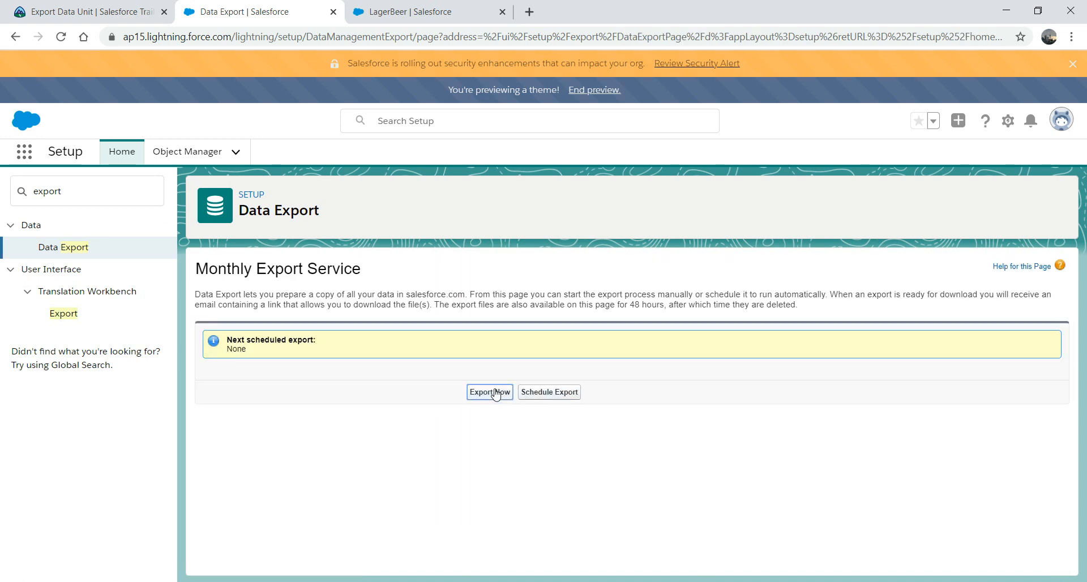
# - Start an immediate data export with ISO-8859-1 encoding, carriage returns replaced with spaces, and all data included
pyautogui.click(490, 392)
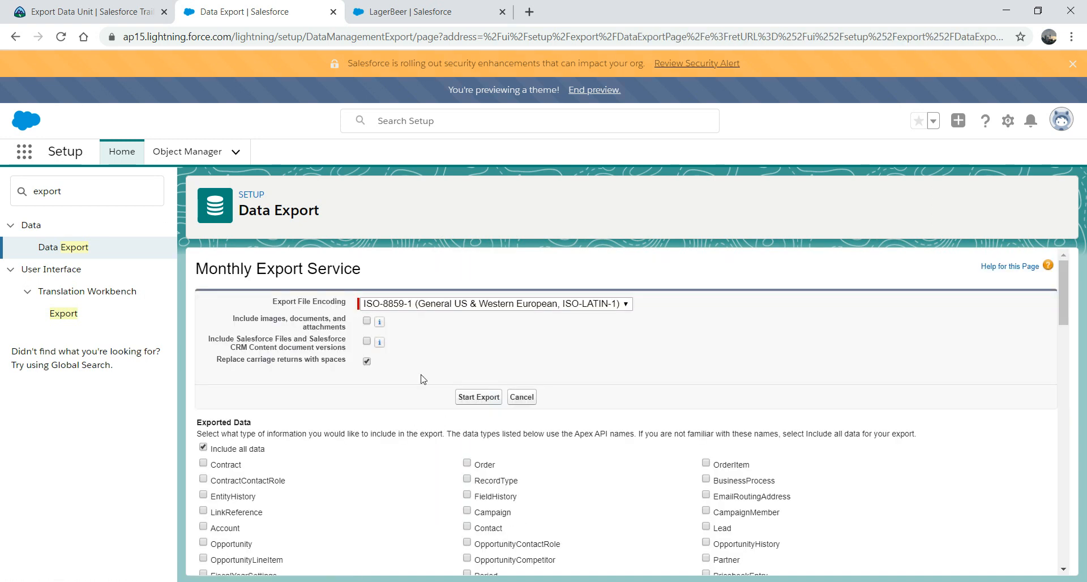
pyautogui.click(478, 398)
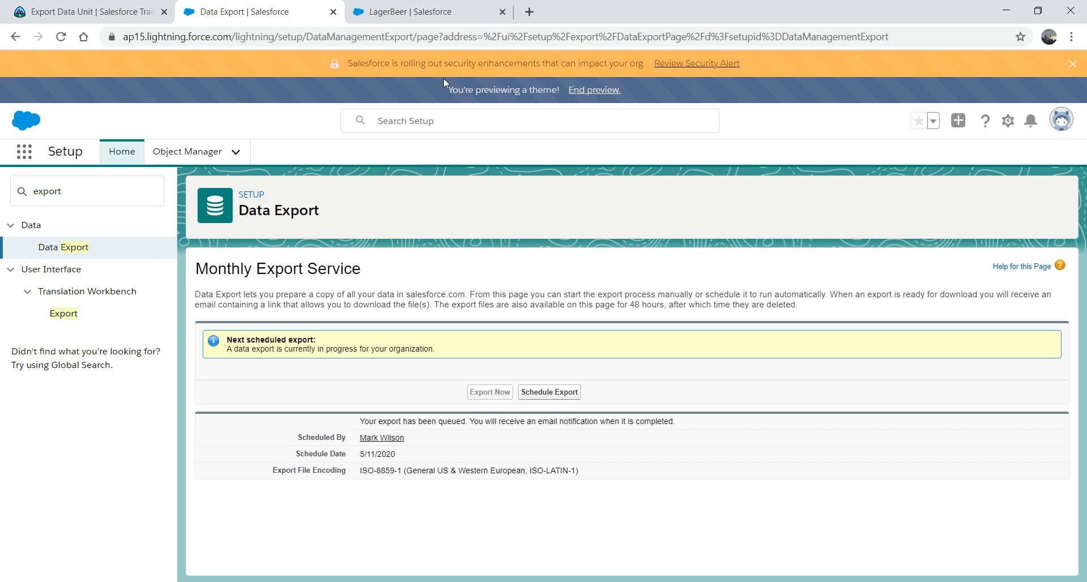
# - Return to the Trailhead Export Data unit and read through the Data Export Wizard instructions and the resources list
pyautogui.click(90, 10)
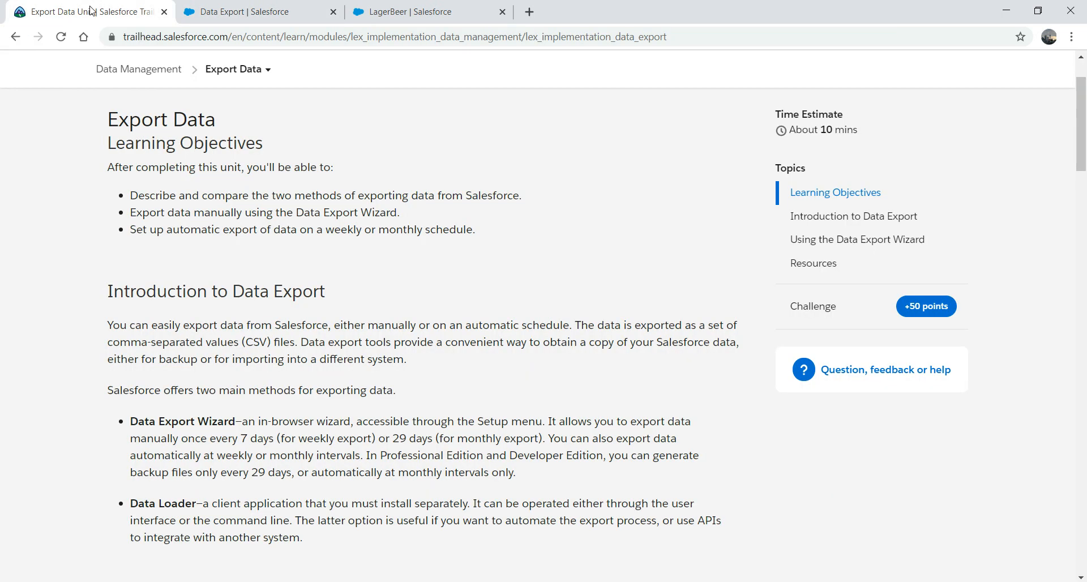
pyautogui.scroll(-1, 35, 385)
pyautogui.scroll(-4, 35, 385)
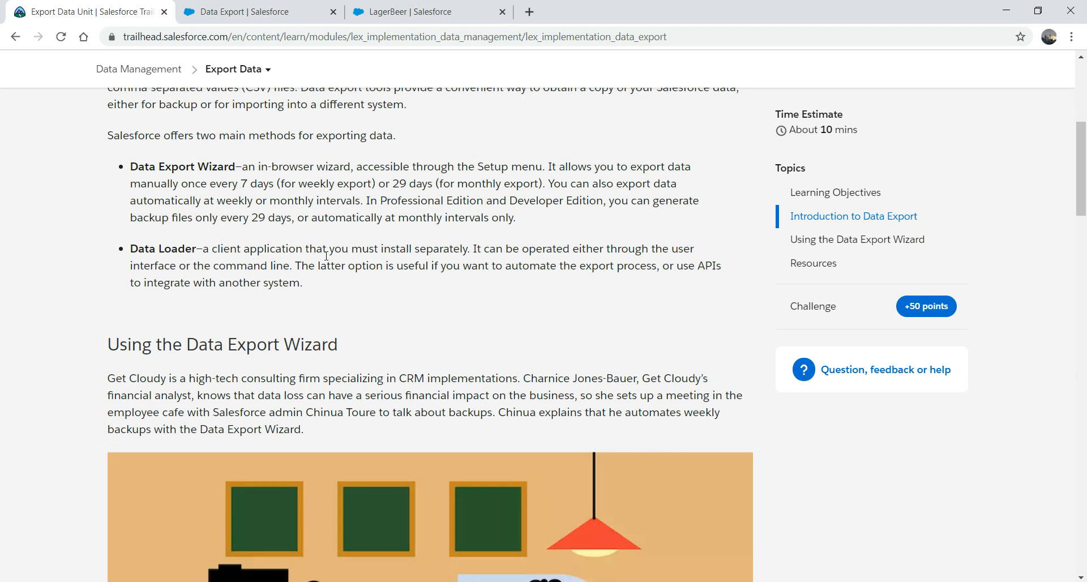
pyautogui.scroll(-10, 327, 256)
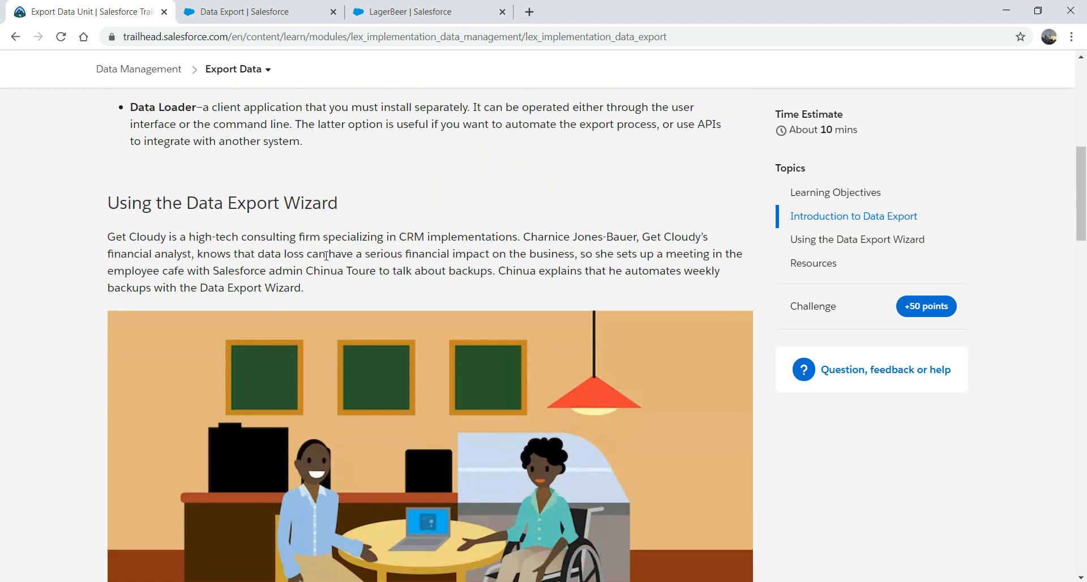
pyautogui.scroll(-8, 327, 260)
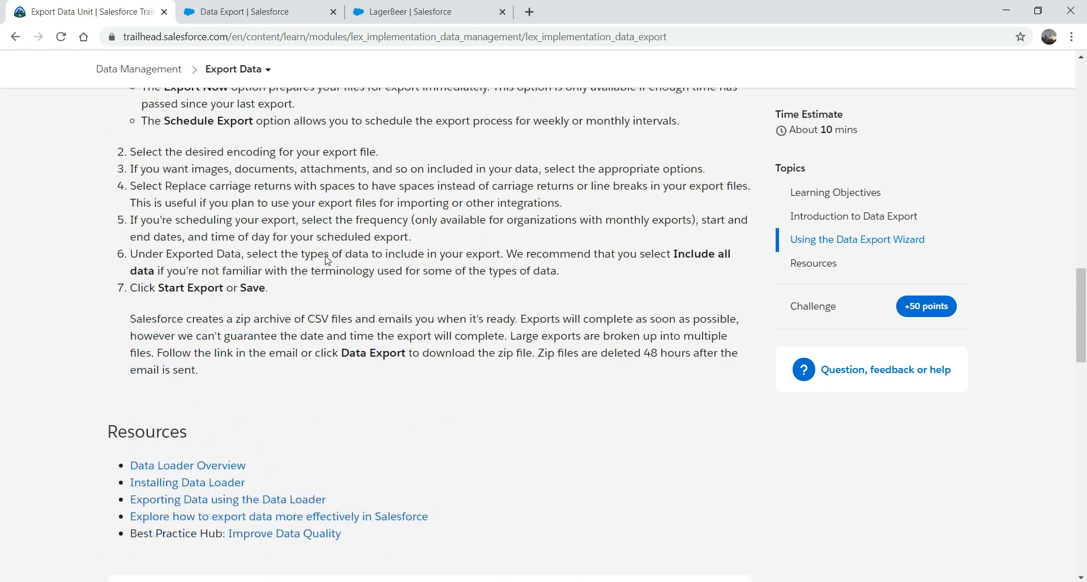
pyautogui.scroll(15, 326, 260)
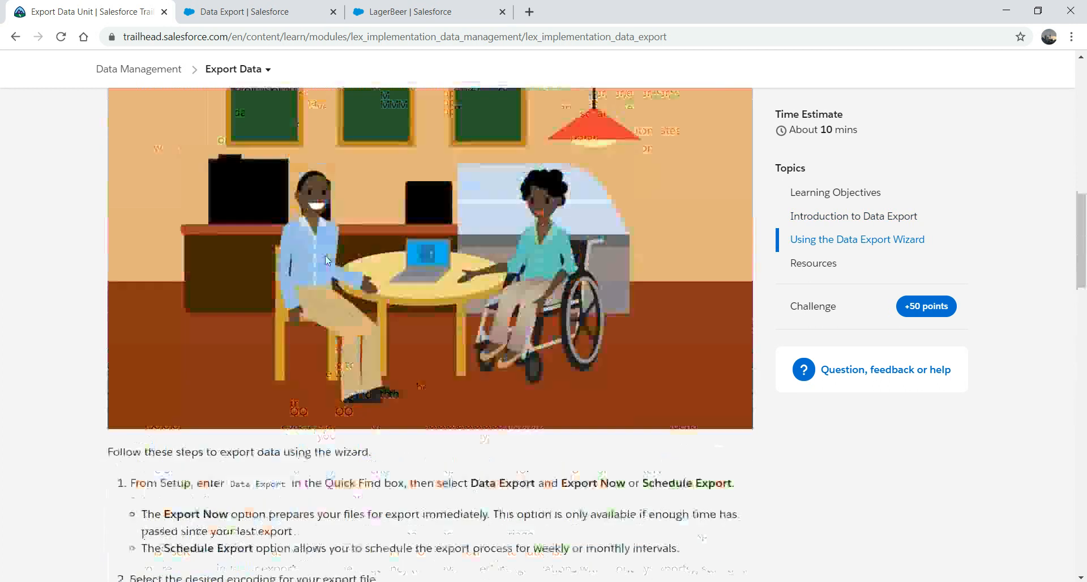